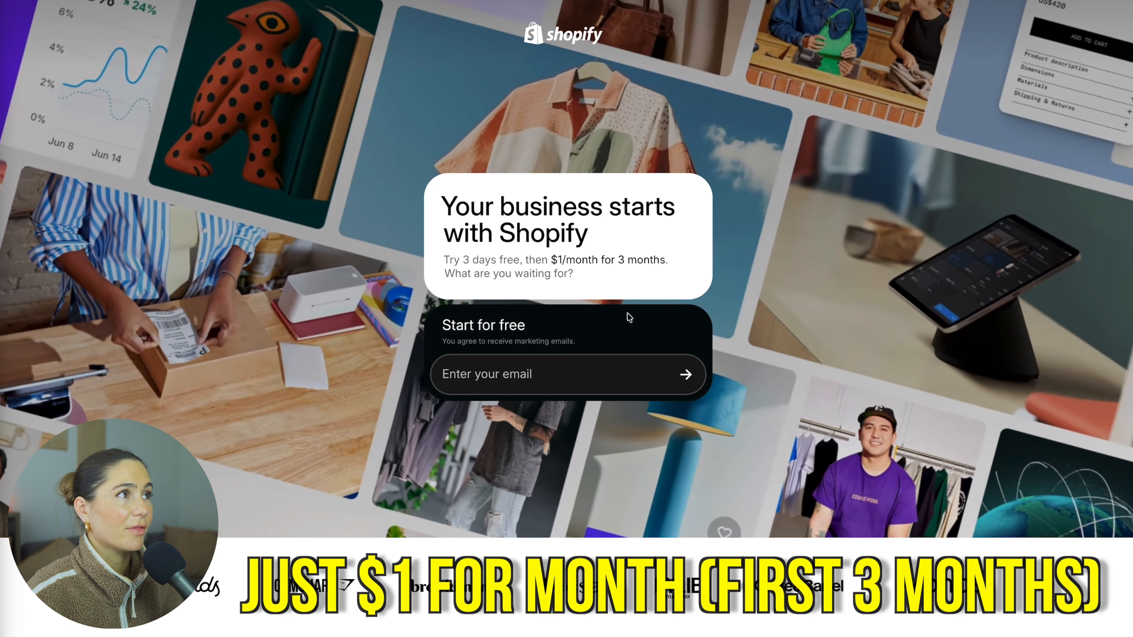
Sign up for the Shopify free trial with the e-mail address and a new account password.
{"action": "left_click", "coordinate": [534, 375]}
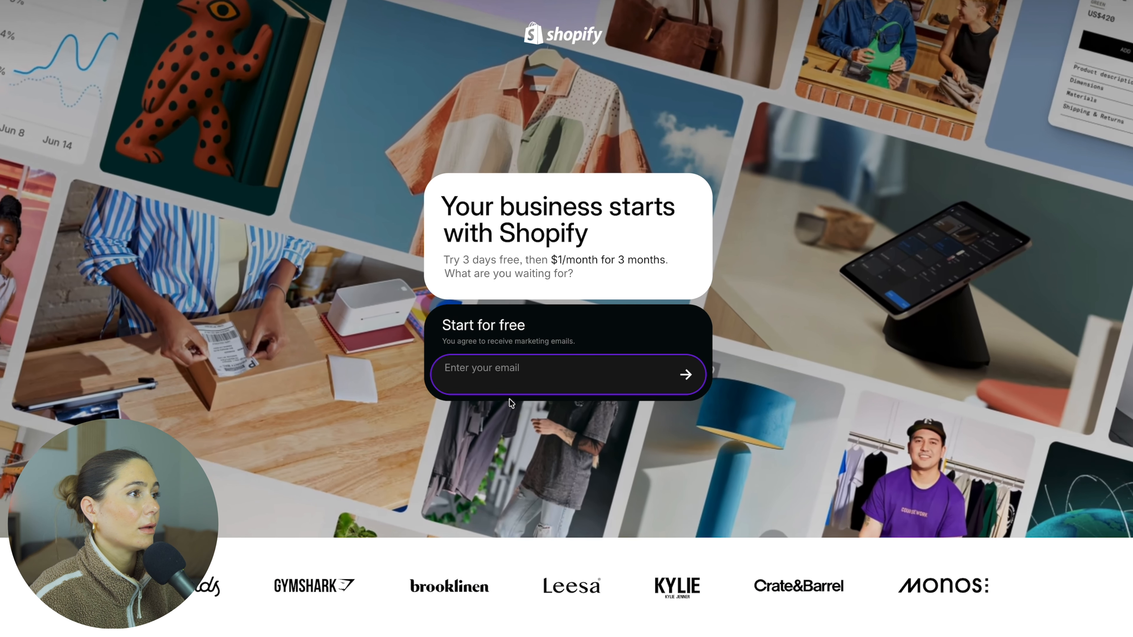
{"action": "left_click", "coordinate": [518, 420]}
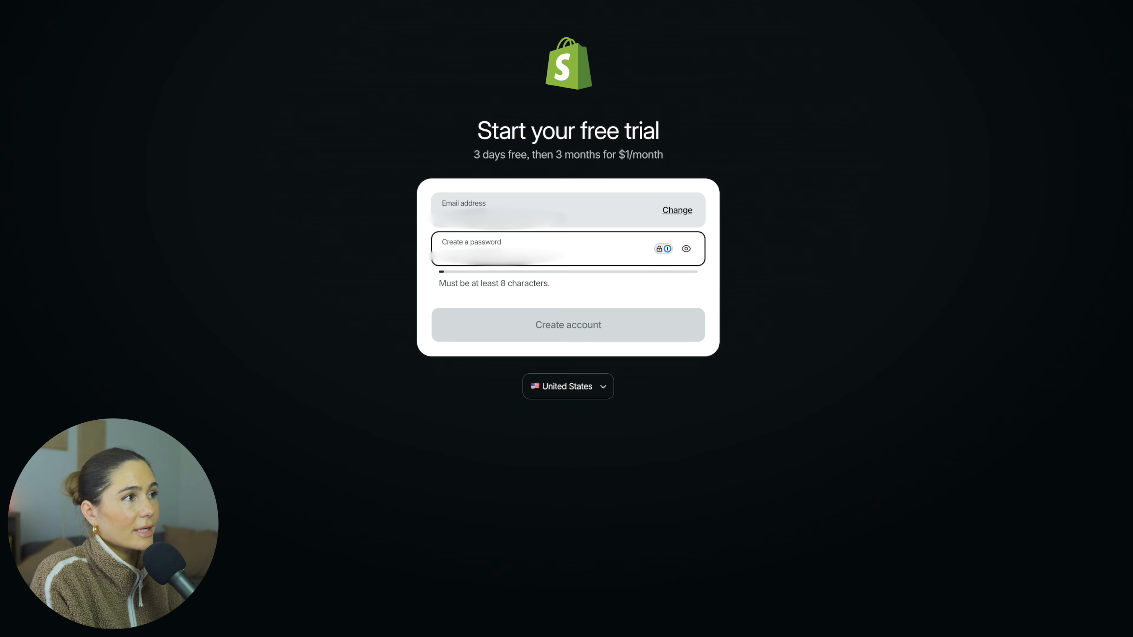
{"action": "left_click", "coordinate": [573, 334]}
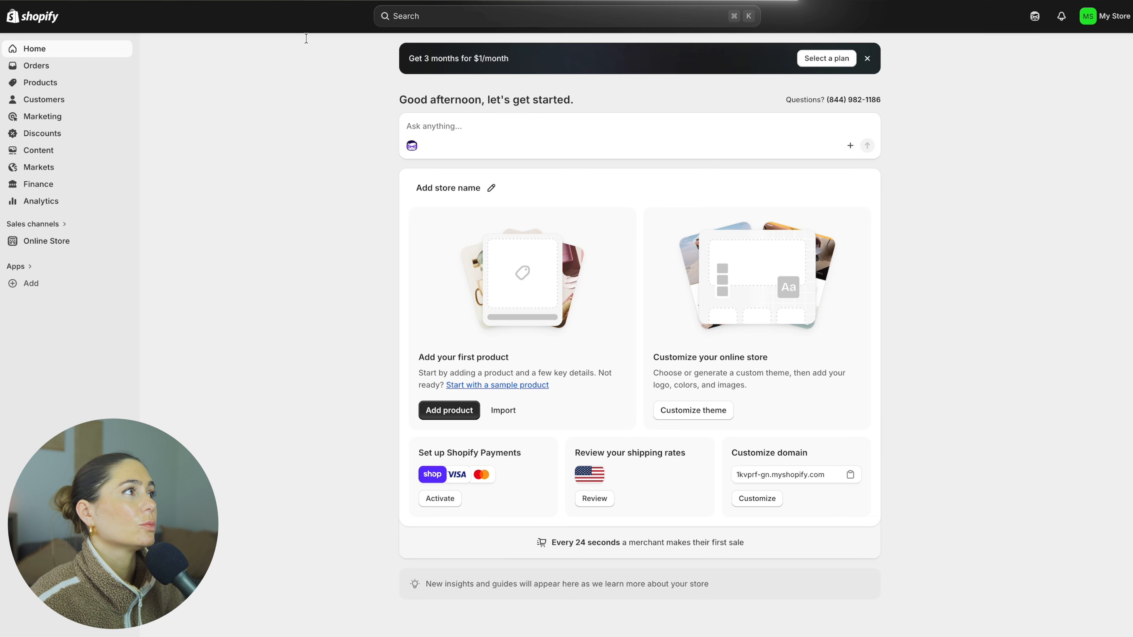
Start a new product in the store and title it Water Bottle.
{"action": "left_click", "coordinate": [58, 87]}
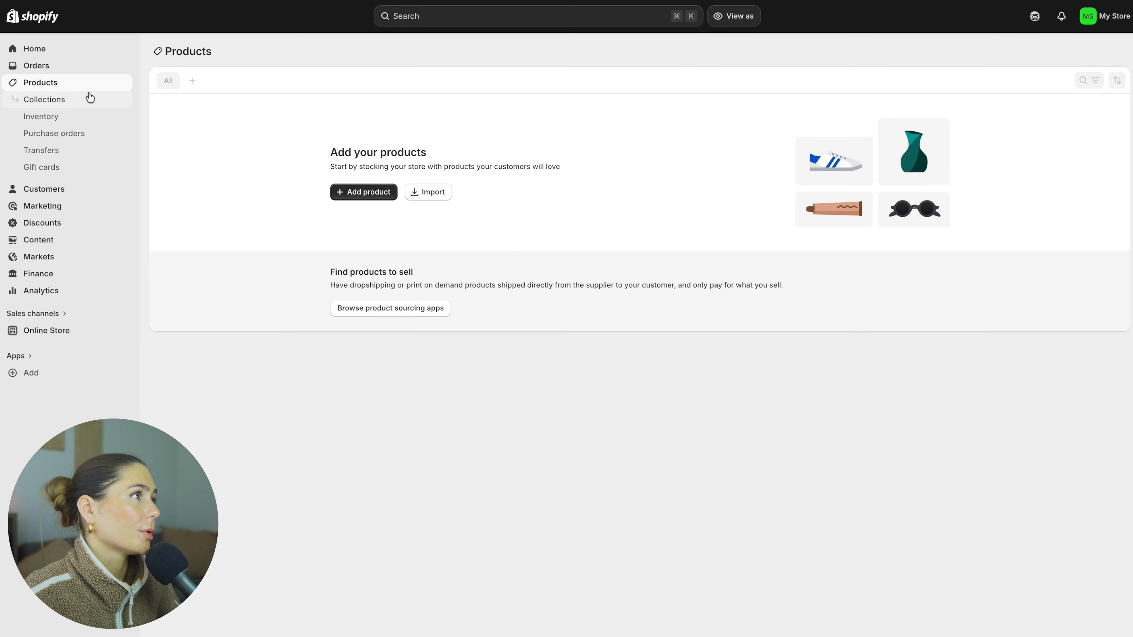
{"action": "left_click", "coordinate": [369, 191]}
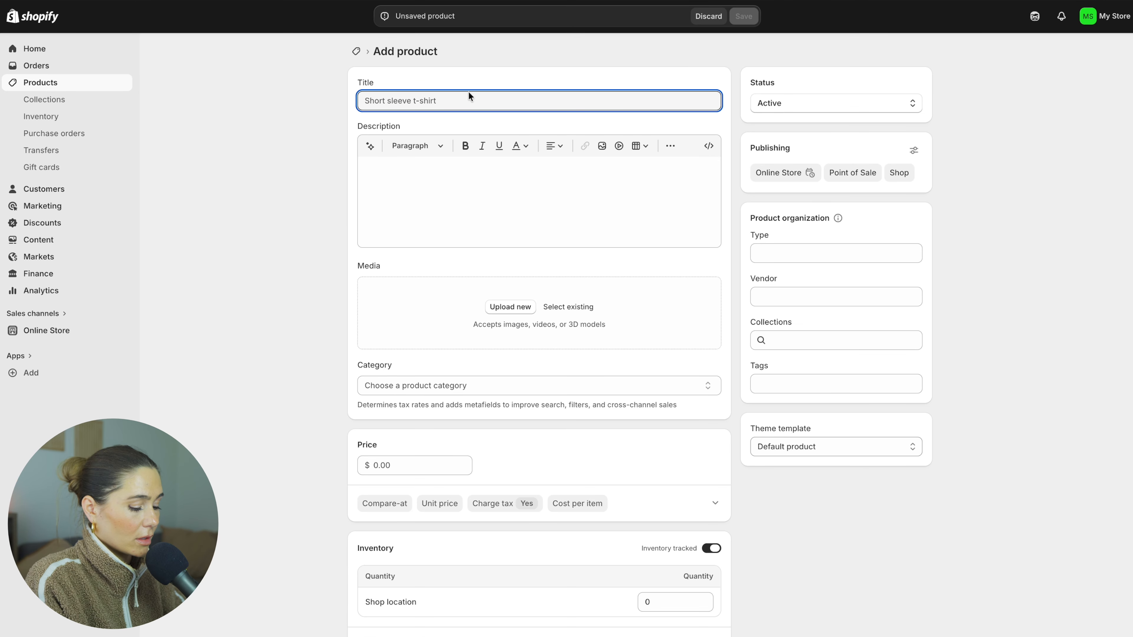
{"action": "type", "text": "Water "}
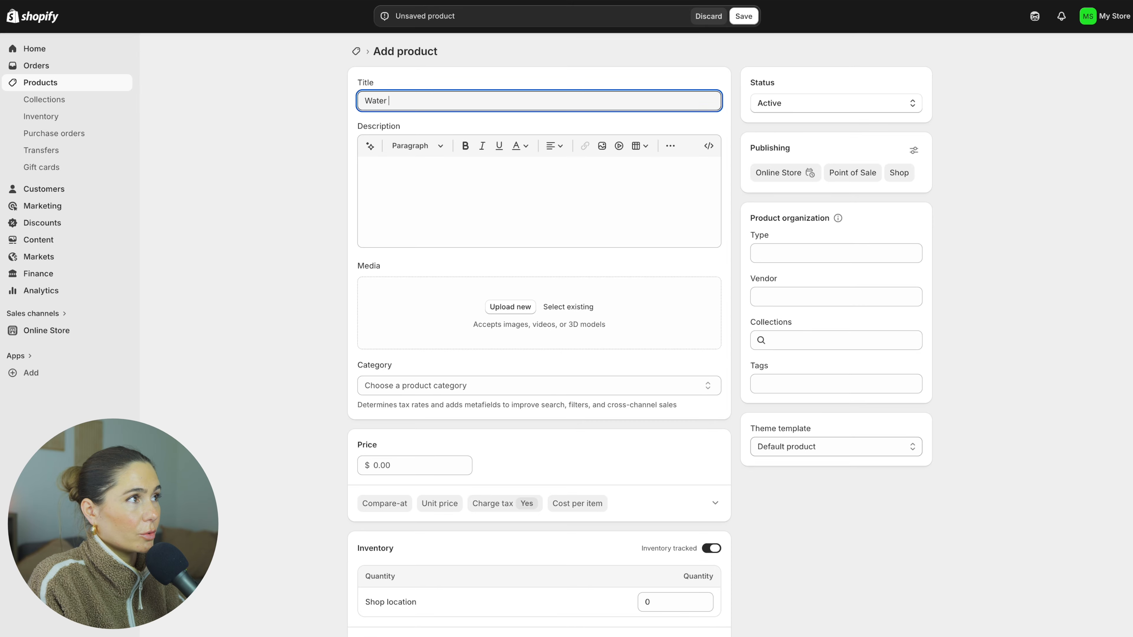
{"action": "type", "text": "Bottle"}
Fill in the product description with automatically generated text.
{"action": "left_click", "coordinate": [432, 191]}
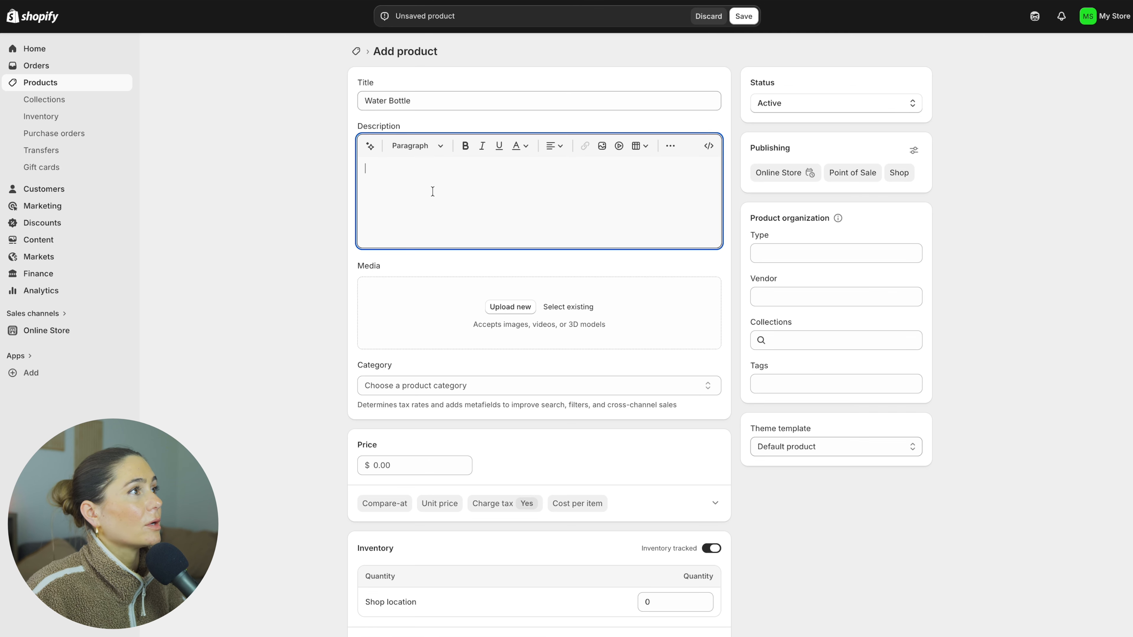
{"action": "left_click", "coordinate": [370, 145]}
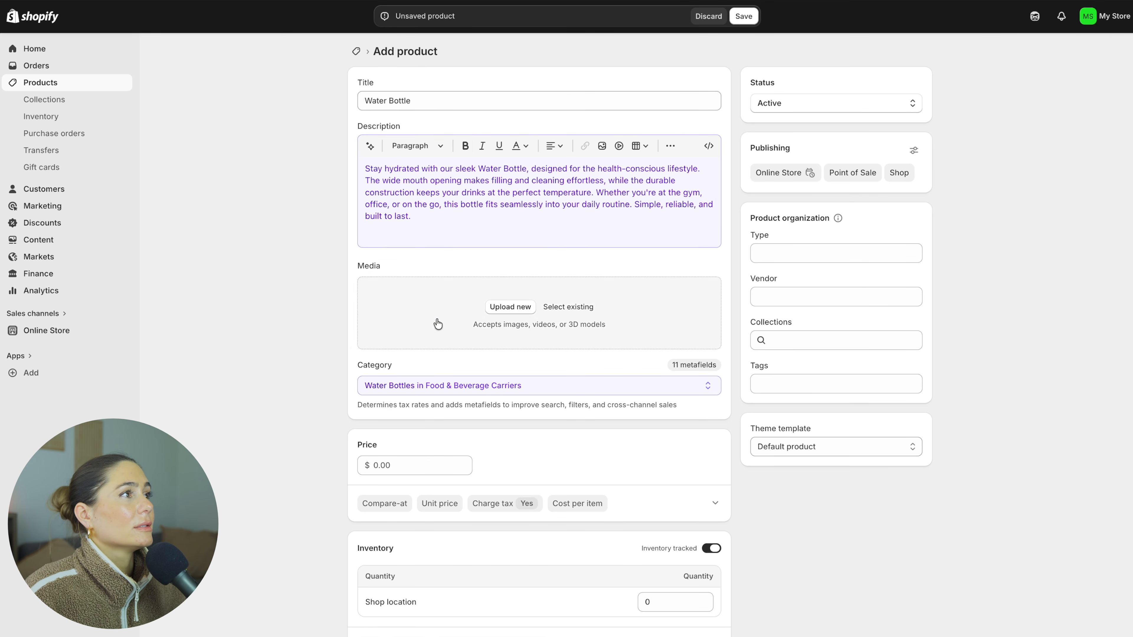
{"action": "left_click", "coordinate": [540, 218]}
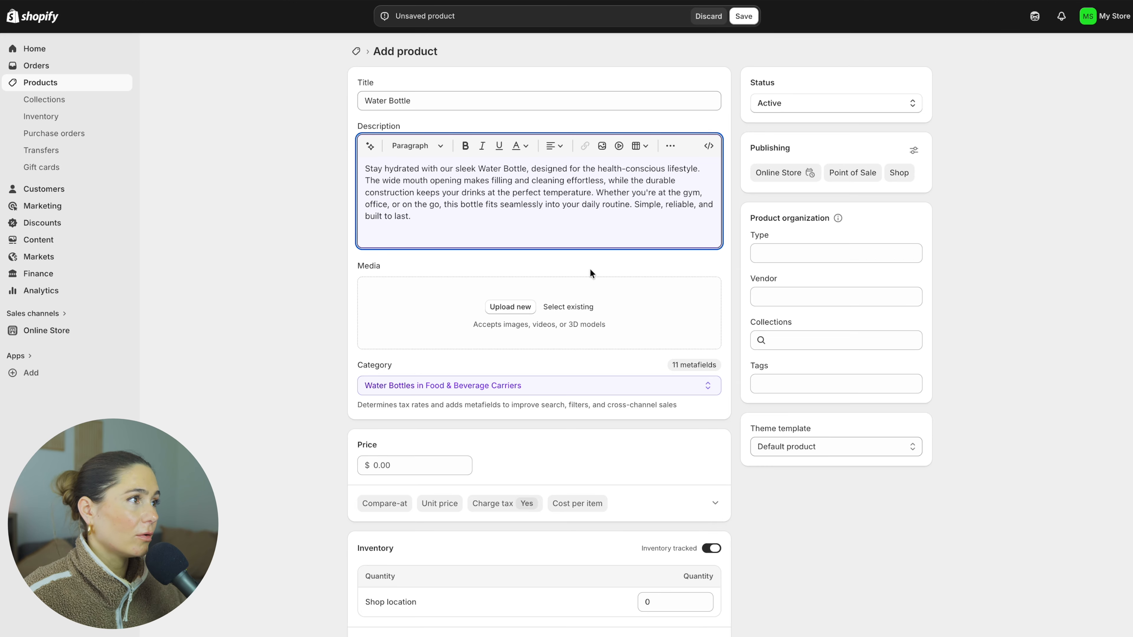
Upload the product photo and set the price to $24.99.
{"action": "left_click", "coordinate": [514, 310]}
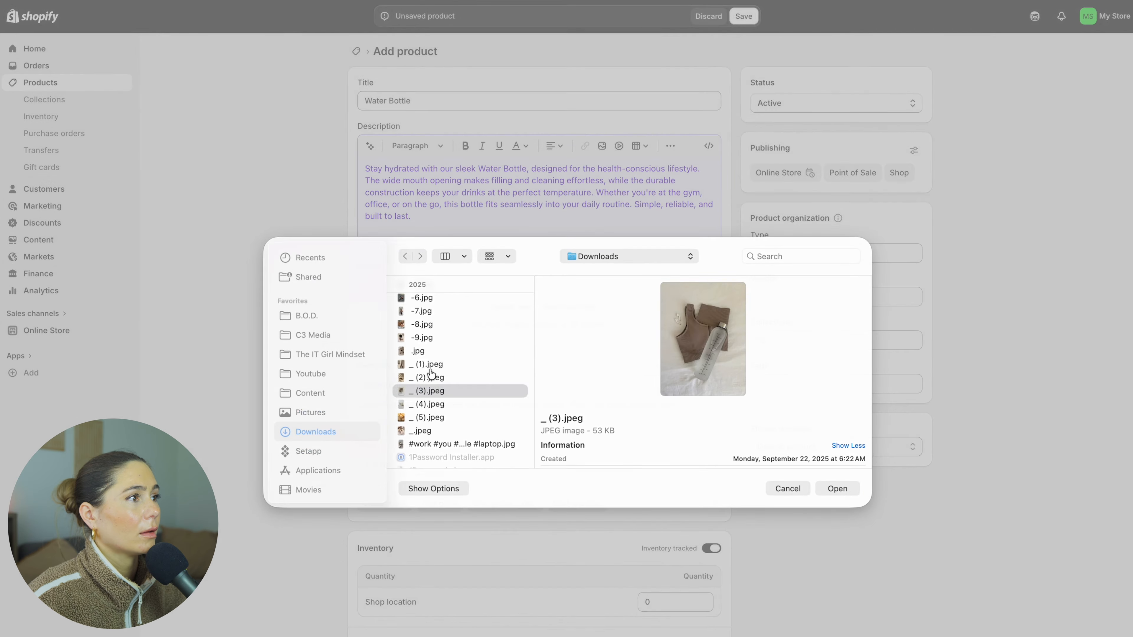
{"action": "double_click", "coordinate": [429, 369]}
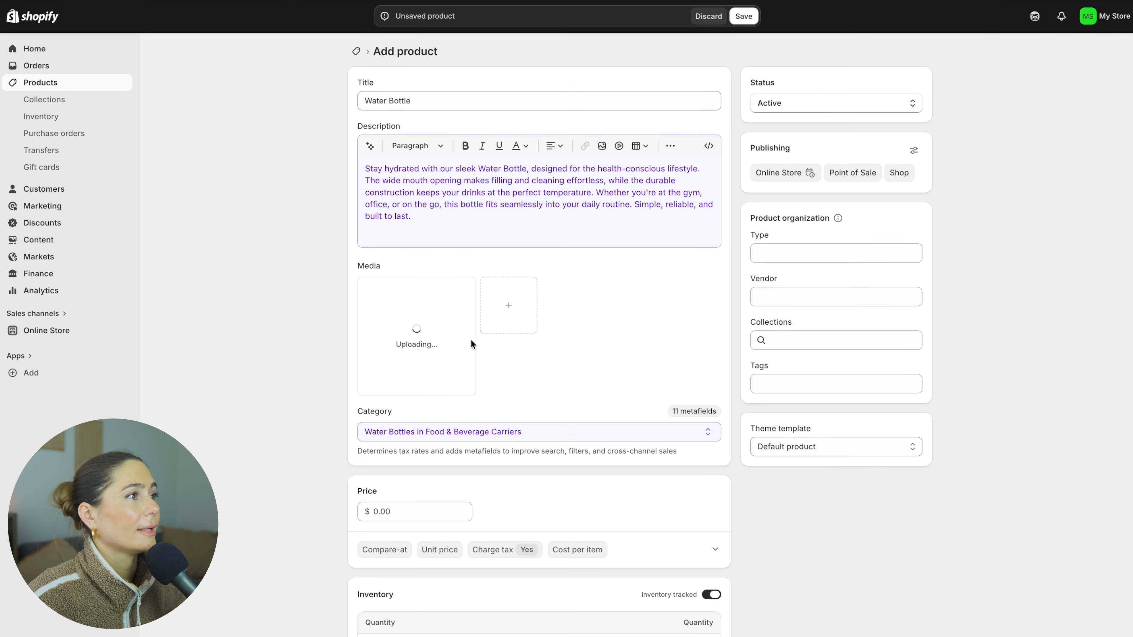
{"action": "left_click", "coordinate": [415, 513]}
{"action": "type", "text": "24.99"}
Set the shop location's inventory quantity to 100 and the product weight to 1.0 lb.
{"action": "scroll", "coordinate": [539, 313], "scroll_direction": "down", "scroll_amount": 2}
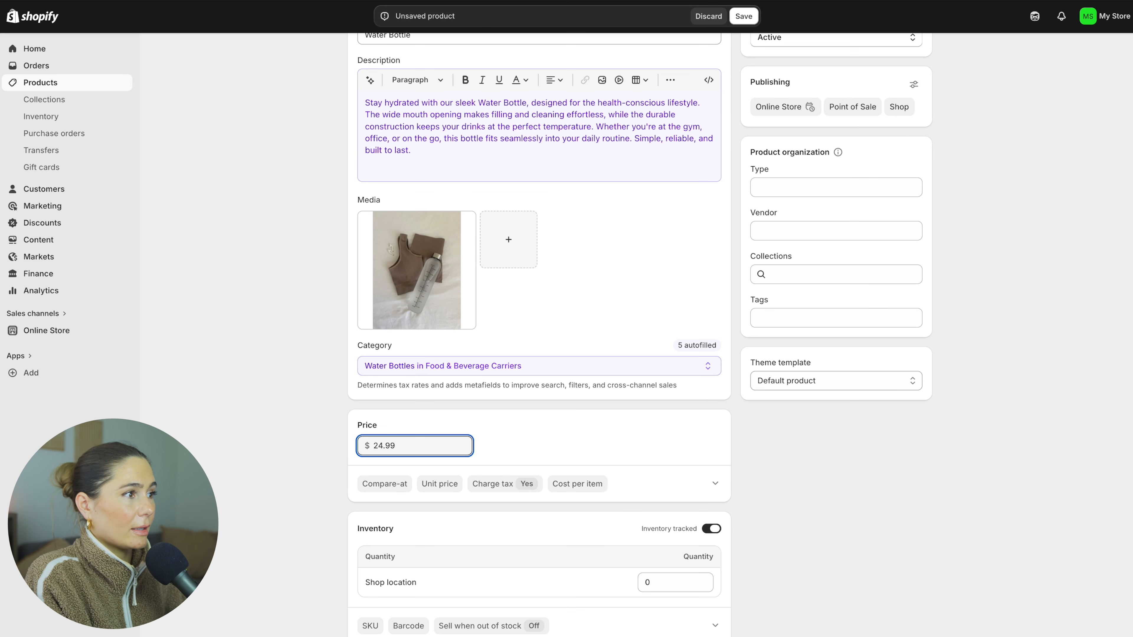
{"action": "scroll", "coordinate": [644, 511], "scroll_direction": "down", "scroll_amount": 5}
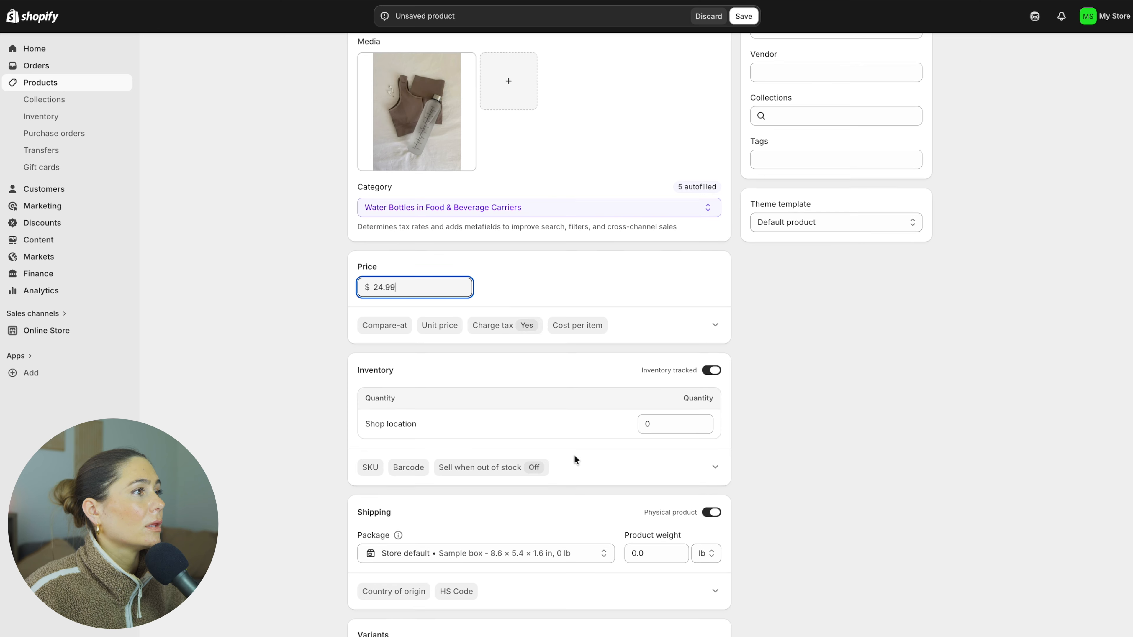
{"action": "left_click", "coordinate": [648, 424]}
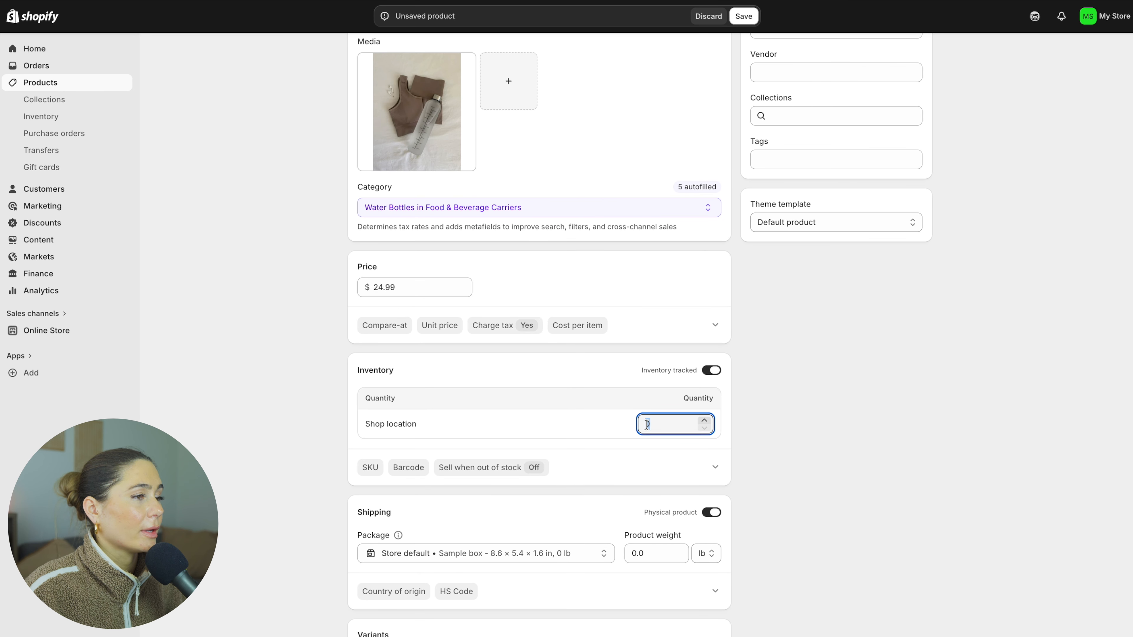
{"action": "type", "text": "100"}
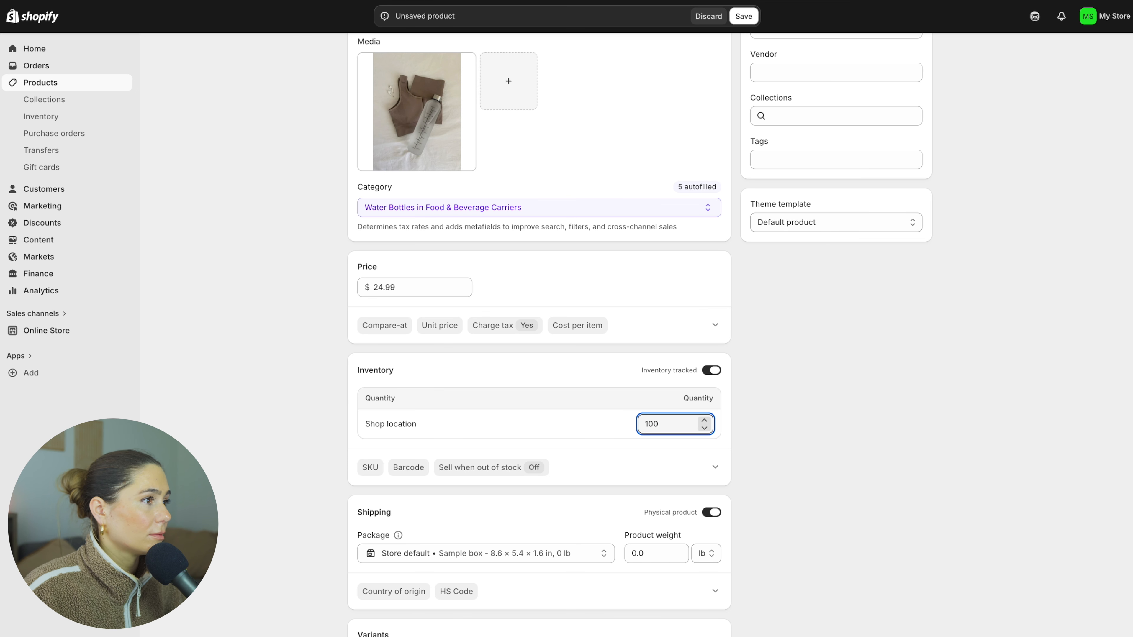
{"action": "scroll", "coordinate": [624, 359], "scroll_direction": "down", "scroll_amount": 6}
{"action": "left_click", "coordinate": [638, 362]}
{"action": "type", "text": "2 lb"}
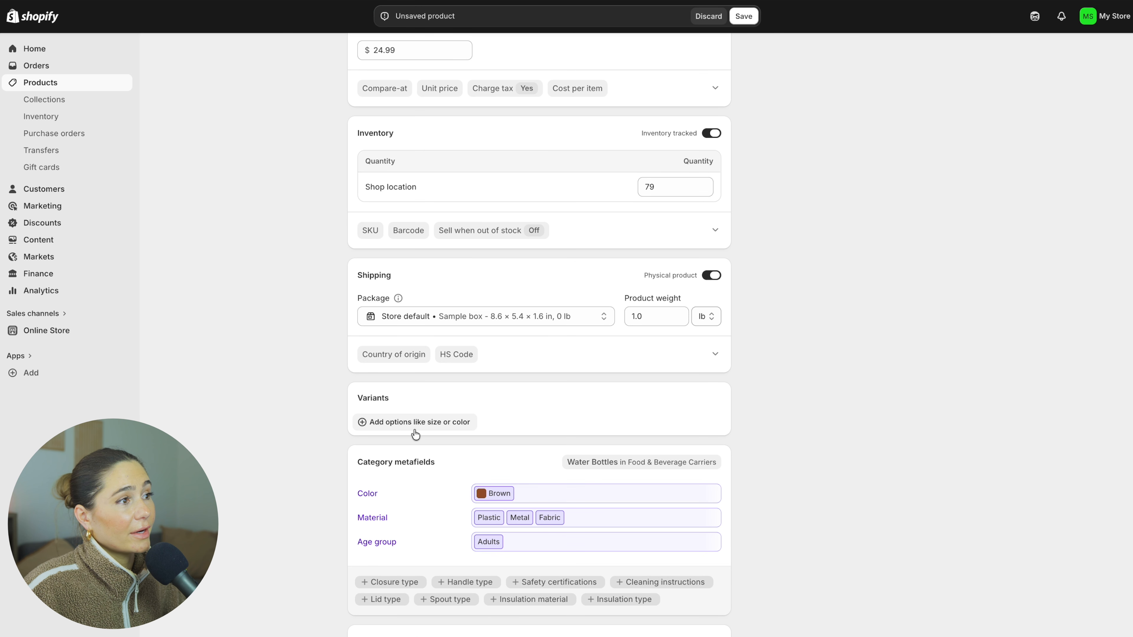
Edit the product's Color category metafield and save the product.
{"action": "left_click", "coordinate": [562, 495]}
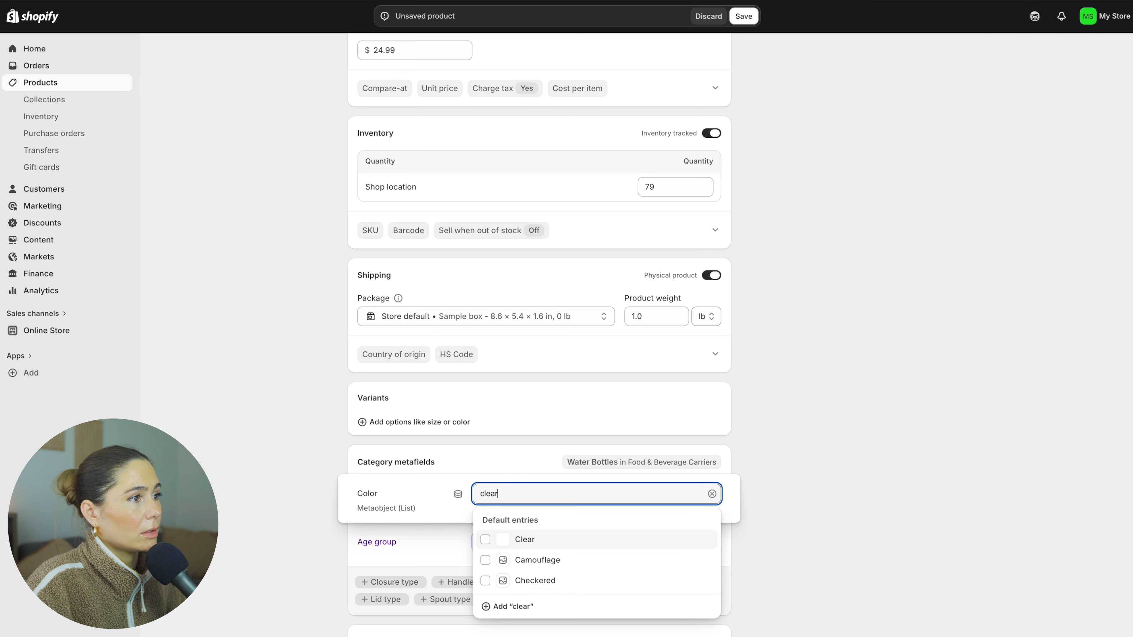
{"action": "type", "text": "r"}
{"action": "left_click", "coordinate": [527, 539]}
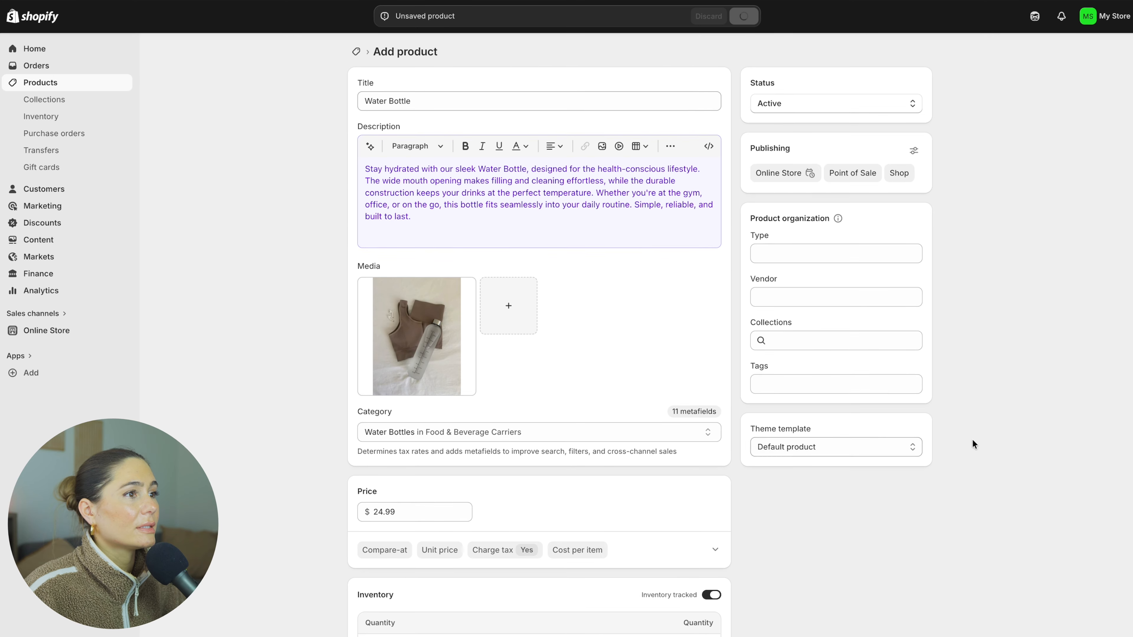
{"action": "left_click", "coordinate": [851, 455]}
Preview the Flora theme suggested for the online store and open it as a draft in the theme editor.
{"action": "left_click", "coordinate": [36, 48]}
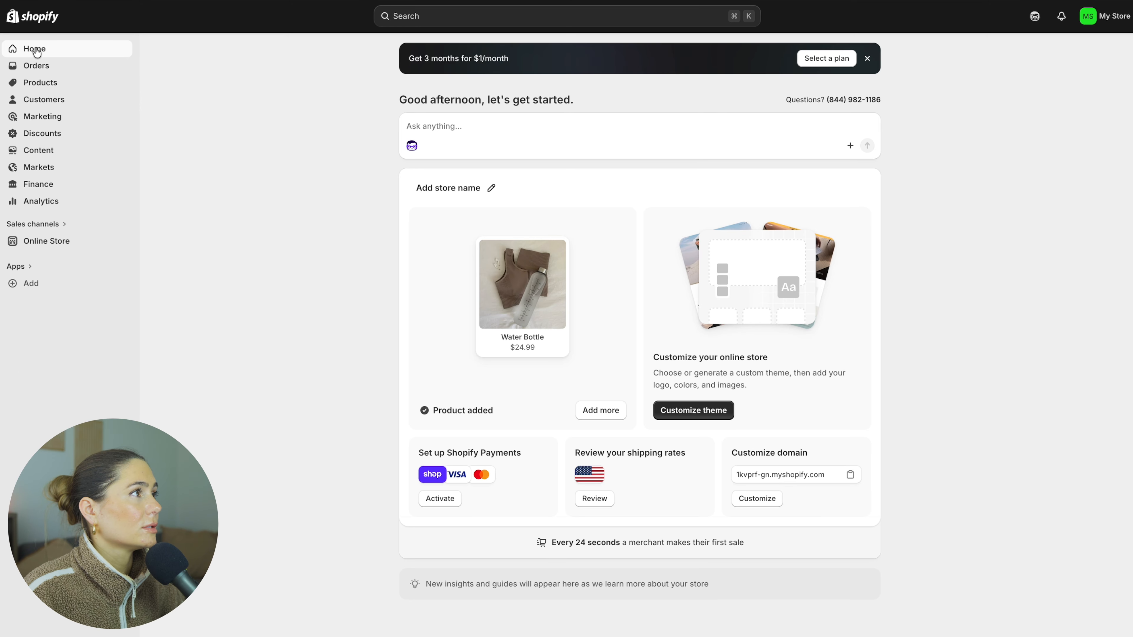
{"action": "left_click", "coordinate": [39, 243]}
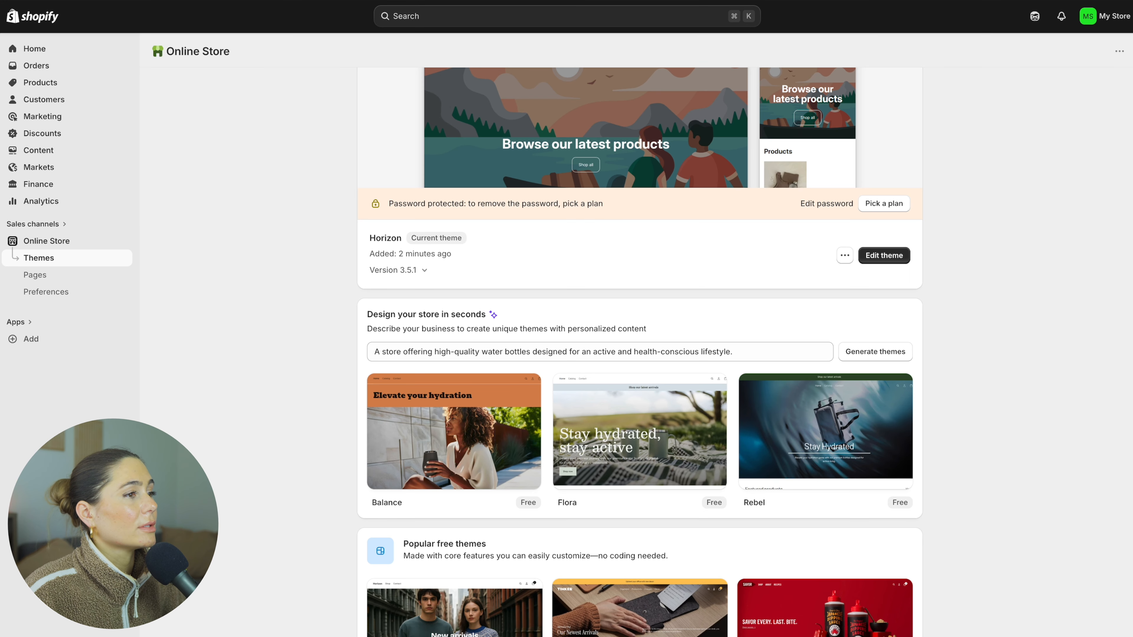
{"action": "mouse_move", "coordinate": [881, 418]}
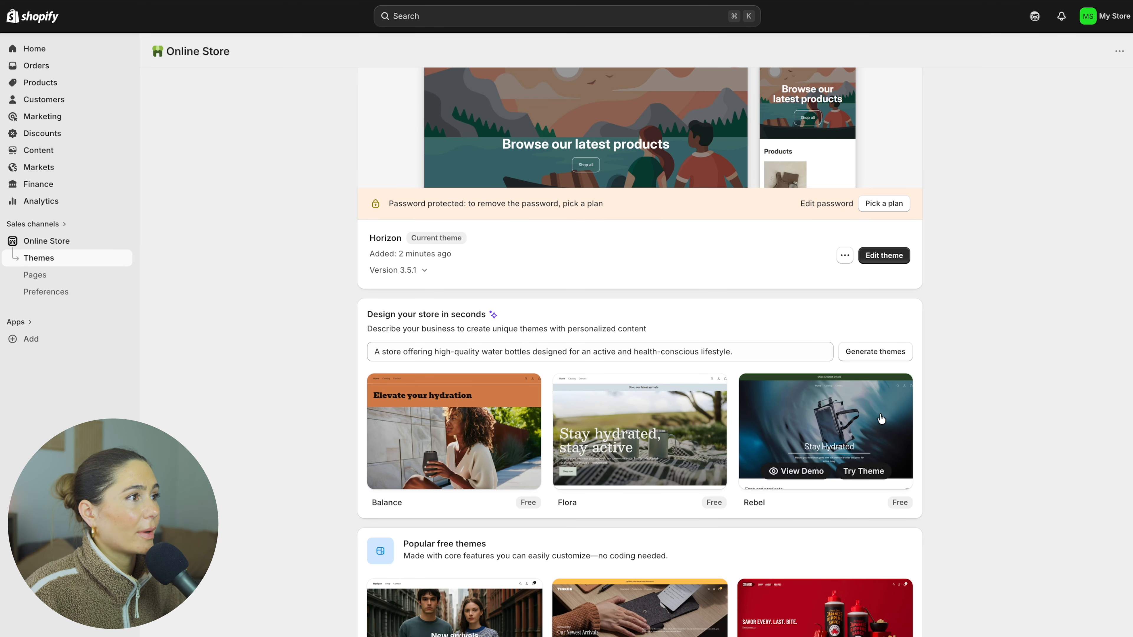
{"action": "left_click", "coordinate": [663, 434]}
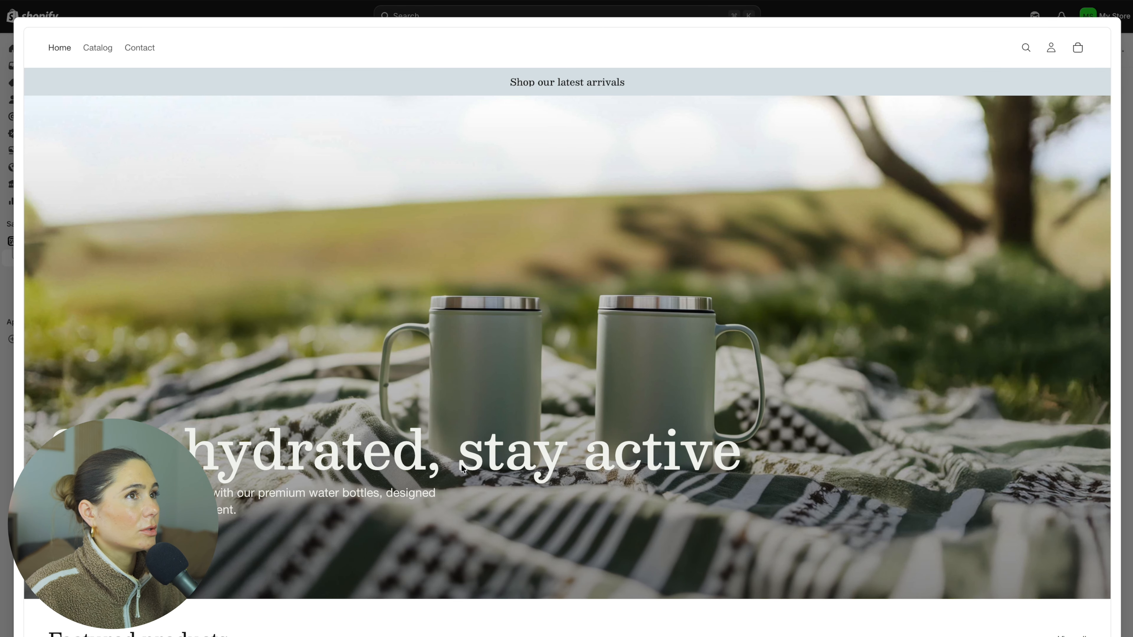
{"action": "scroll", "coordinate": [700, 370], "scroll_direction": "down", "scroll_amount": 15}
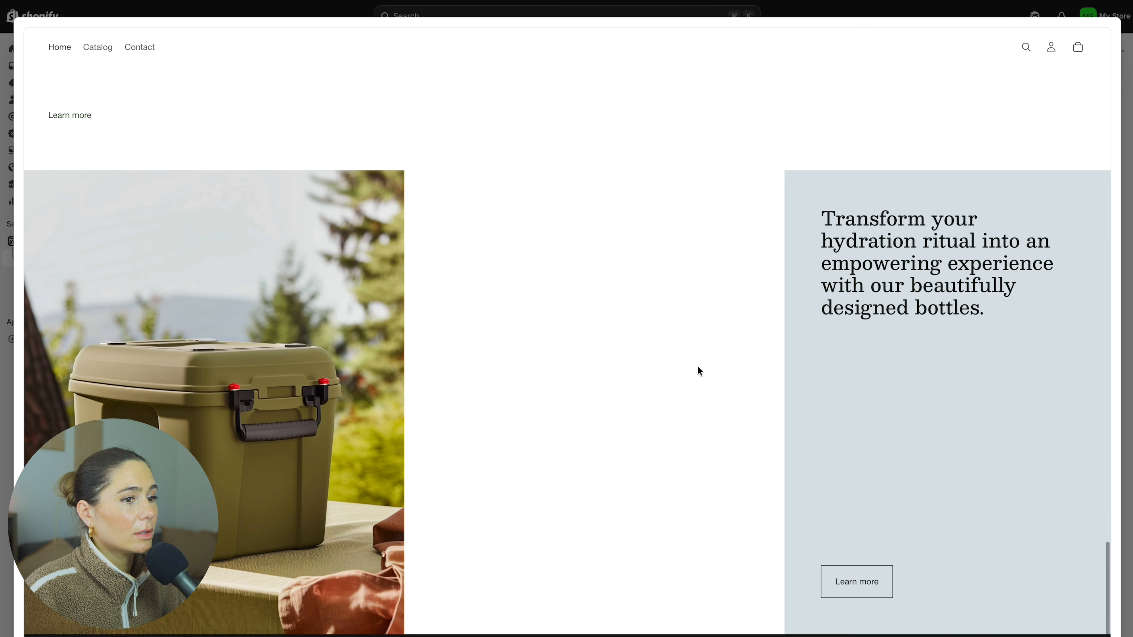
{"action": "scroll", "coordinate": [697, 367], "scroll_direction": "up", "scroll_amount": 8}
{"action": "scroll", "coordinate": [697, 366], "scroll_direction": "up", "scroll_amount": 3}
{"action": "key", "text": "Escape"}
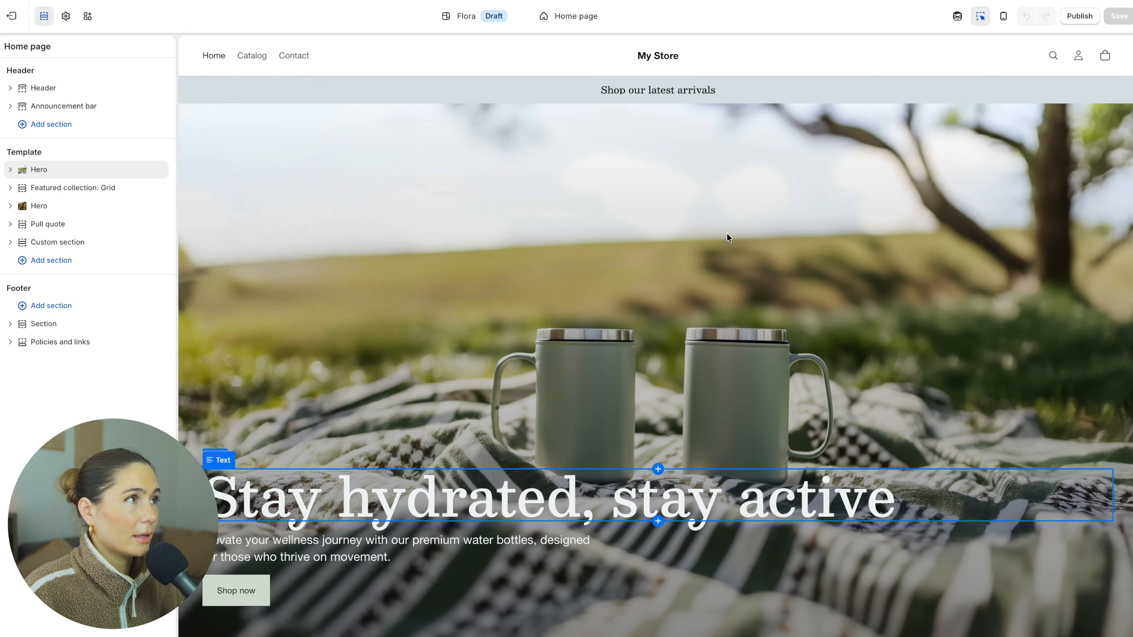
Examine the Flora home page's hero and the media settings of its Featured products grid.
{"action": "left_click", "coordinate": [582, 339]}
{"action": "scroll", "coordinate": [582, 339], "scroll_direction": "down", "scroll_amount": 5}
{"action": "left_click", "coordinate": [520, 426]}
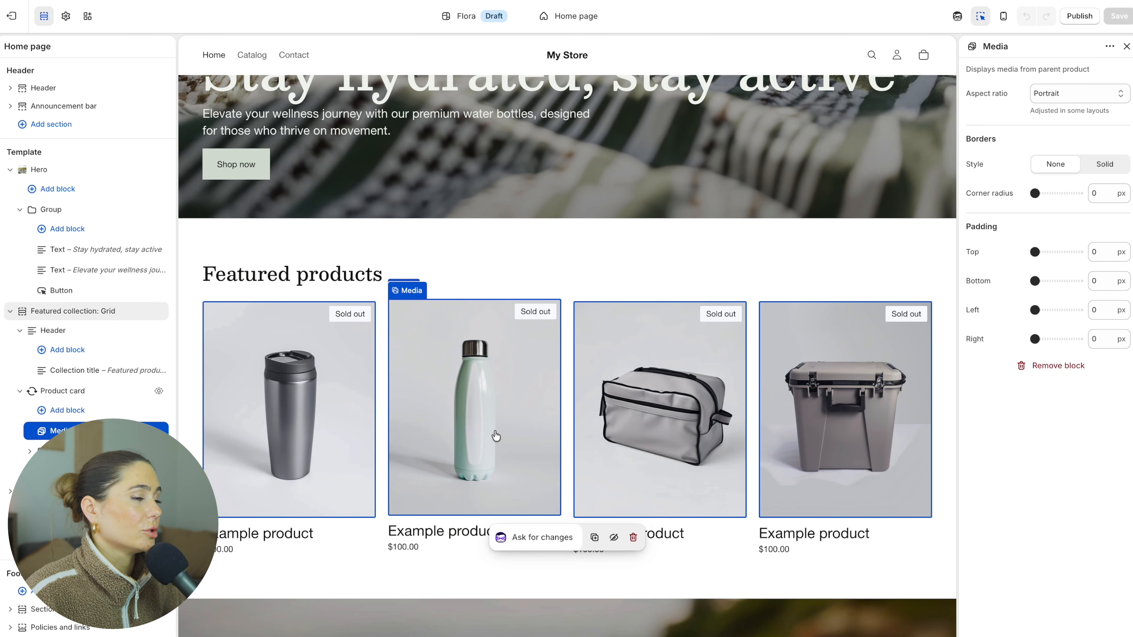
{"action": "left_click", "coordinate": [488, 384]}
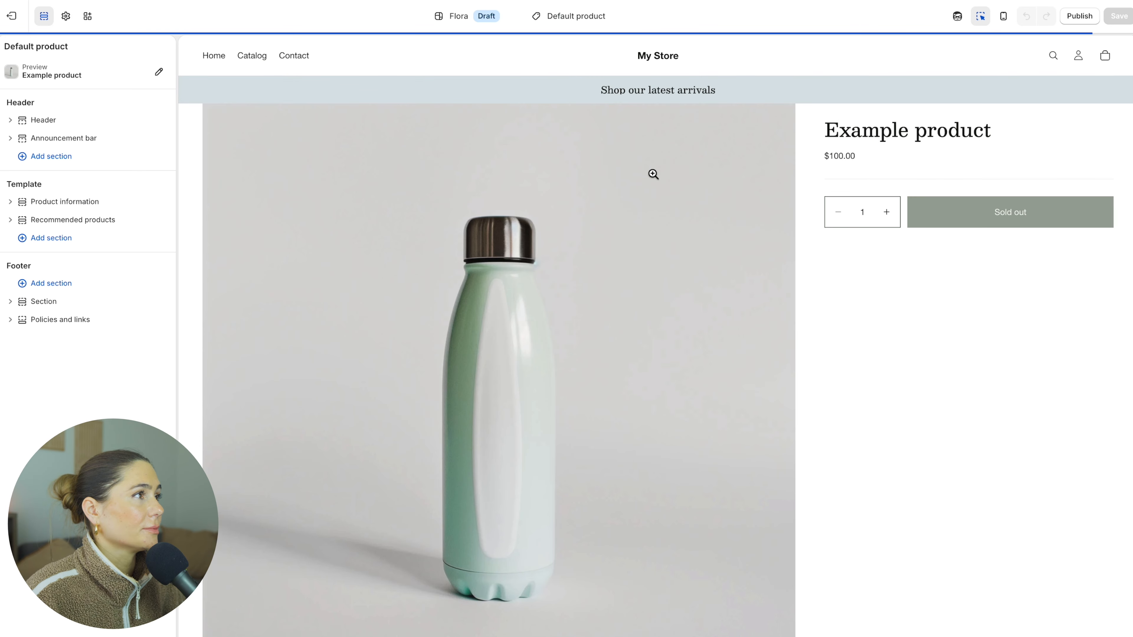
{"action": "left_click", "coordinate": [11, 16]}
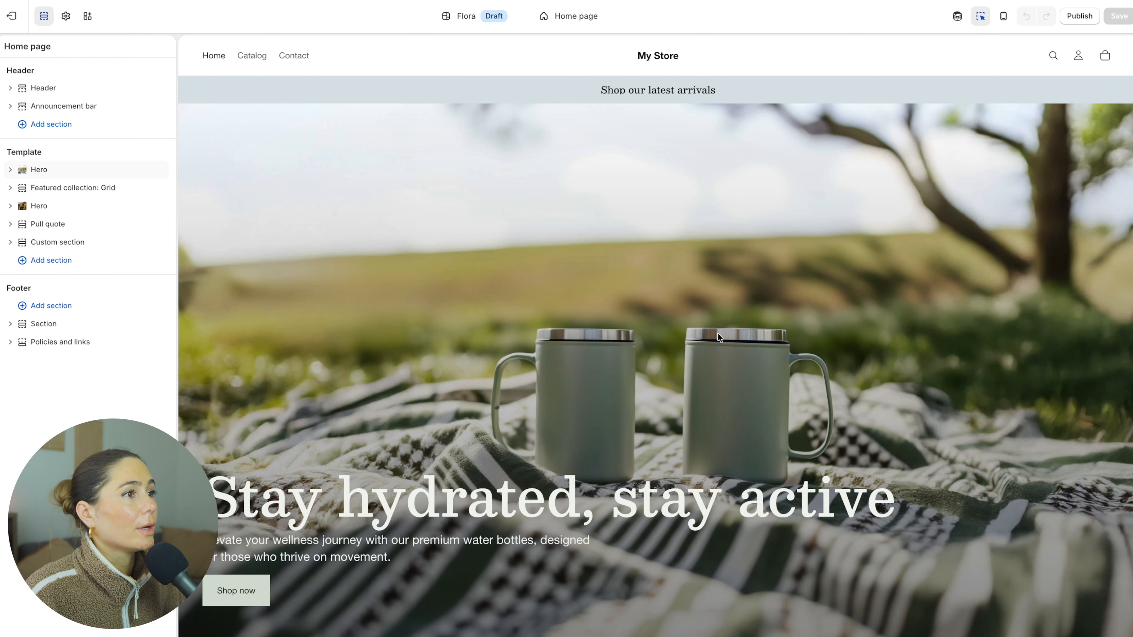
Examine the hero settings and the Catalog page's product images, and leave the theme editor.
{"action": "left_click", "coordinate": [716, 332]}
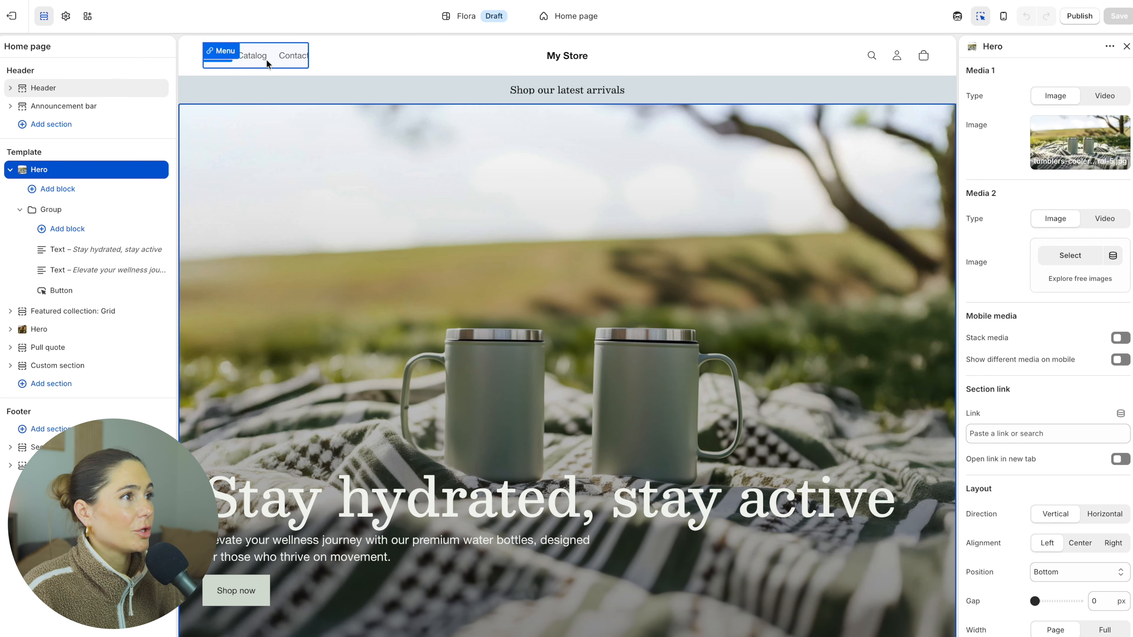
{"action": "scroll", "coordinate": [445, 217], "scroll_direction": "down", "scroll_amount": 2}
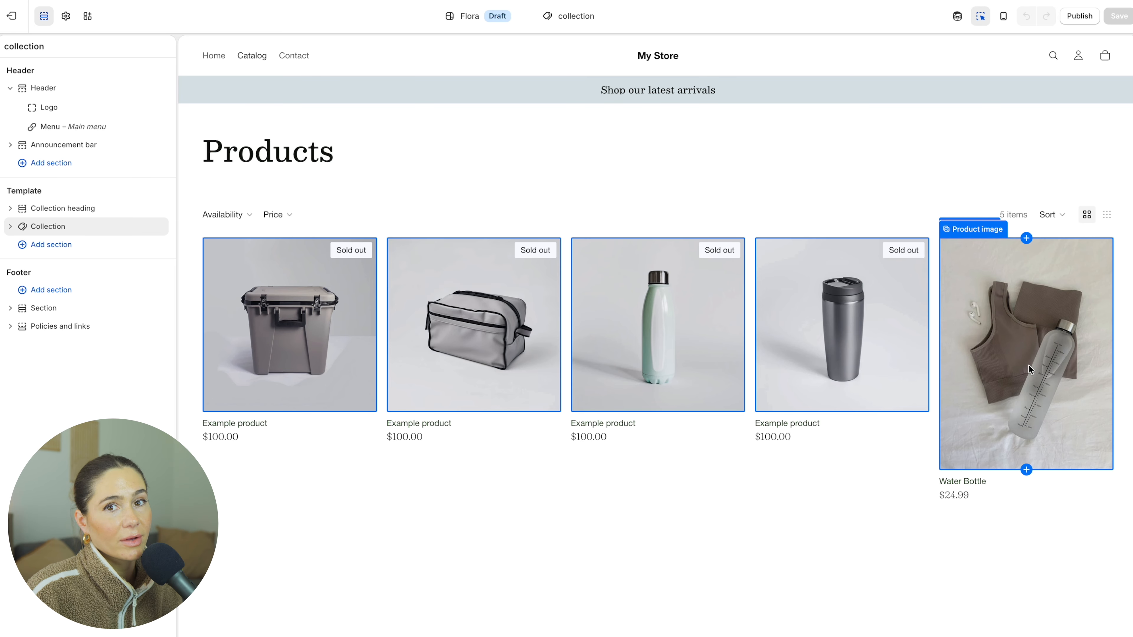
{"action": "left_click", "coordinate": [999, 360]}
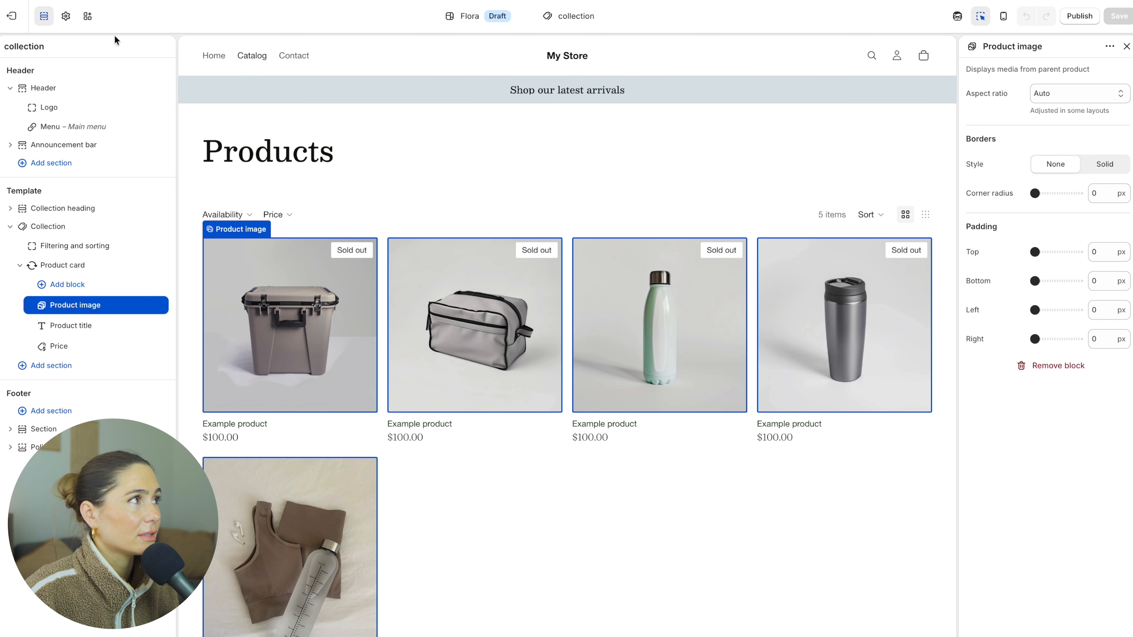
{"action": "left_click", "coordinate": [12, 15]}
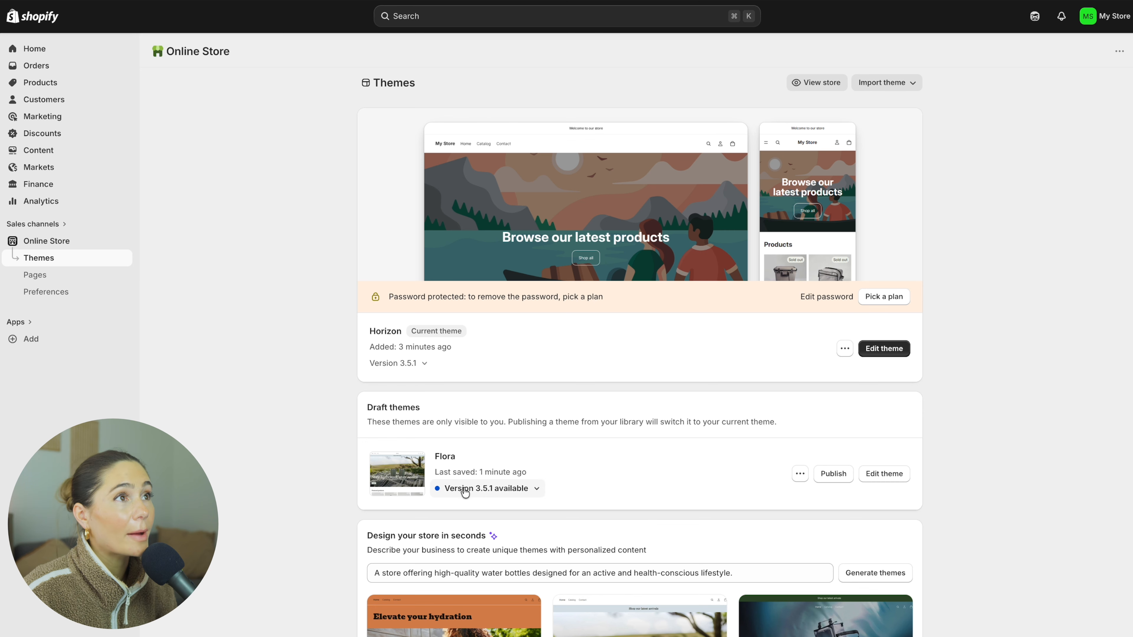
Start creating a Buy X get Y discount for the store.
{"action": "left_click", "coordinate": [53, 140]}
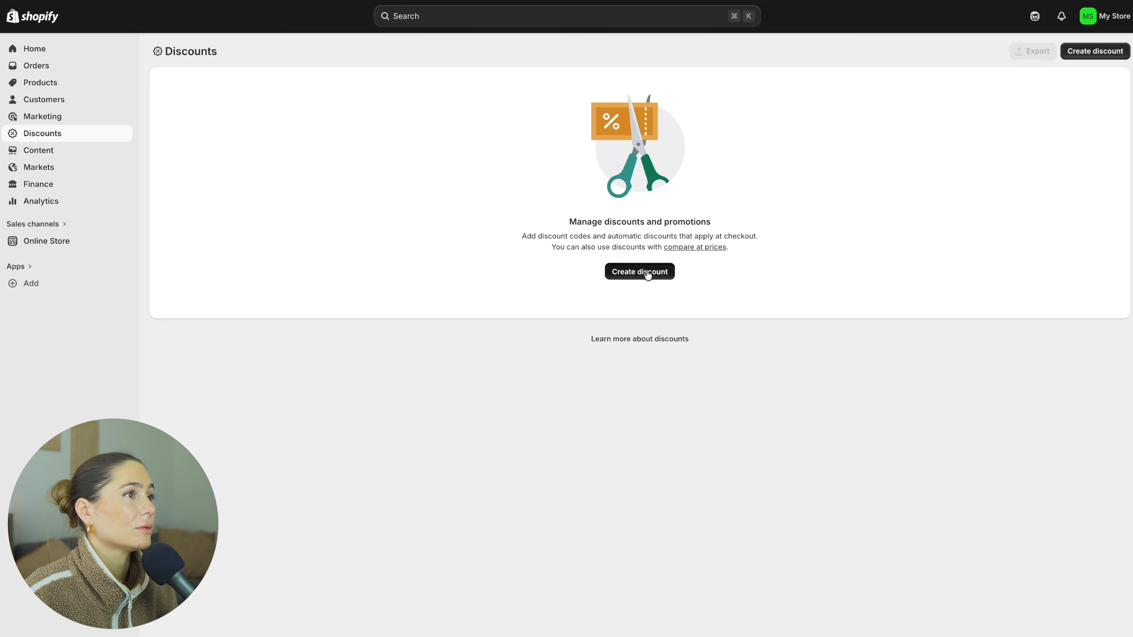
{"action": "left_click", "coordinate": [648, 272]}
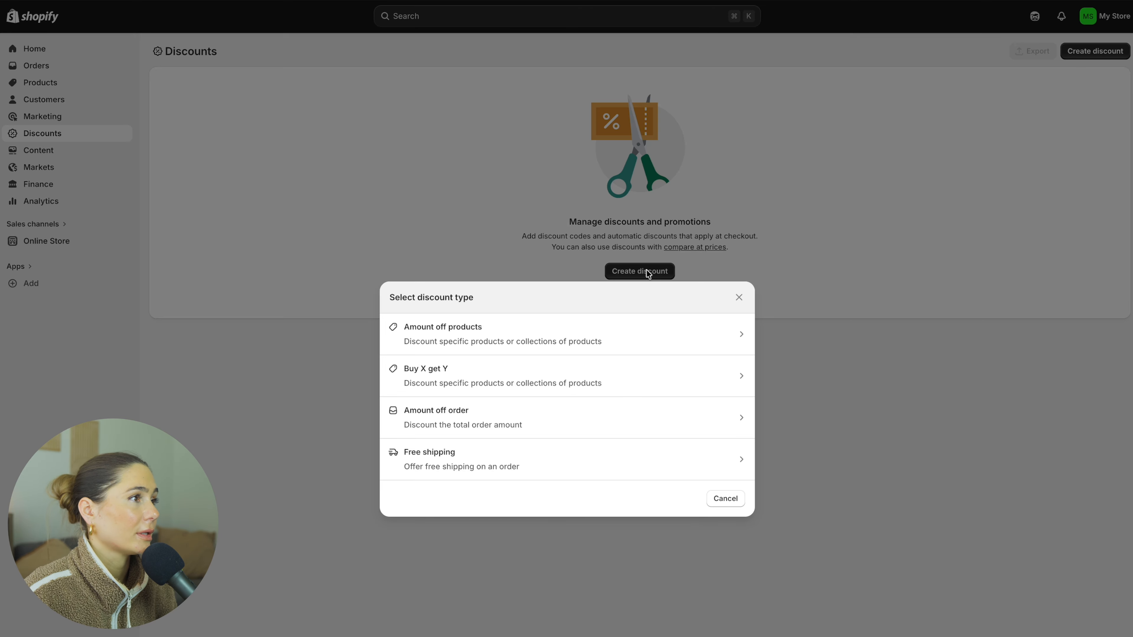
{"action": "left_click", "coordinate": [568, 360]}
Try a randomly generated code for the Buy X get Y discount and replace it with B1G1F.
{"action": "left_click", "coordinate": [469, 161]}
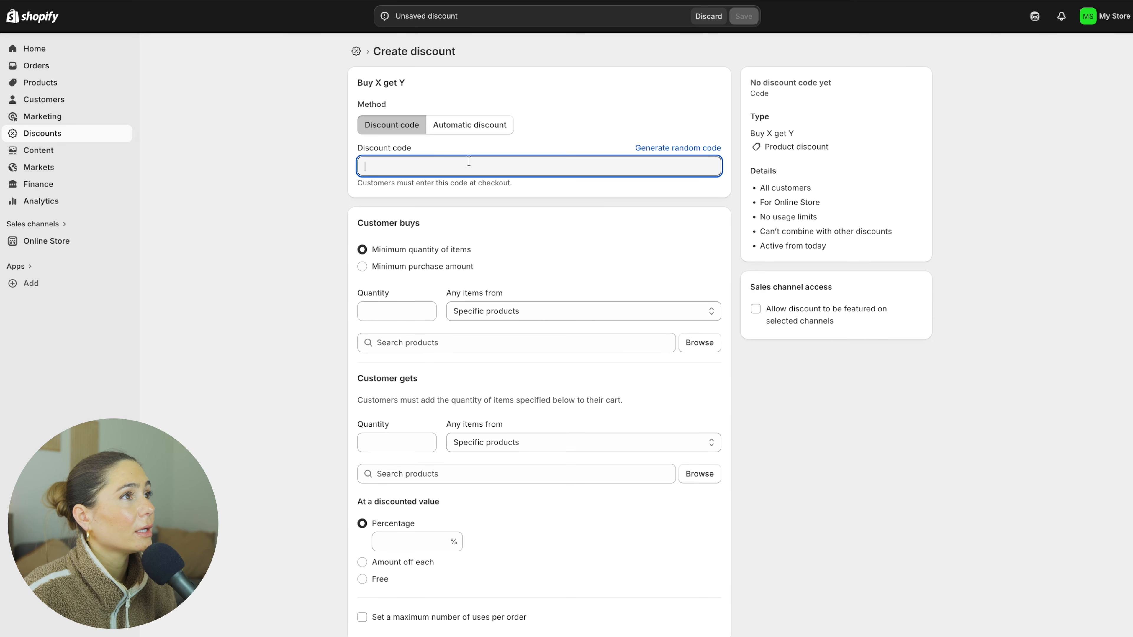
{"action": "left_click", "coordinate": [664, 148]}
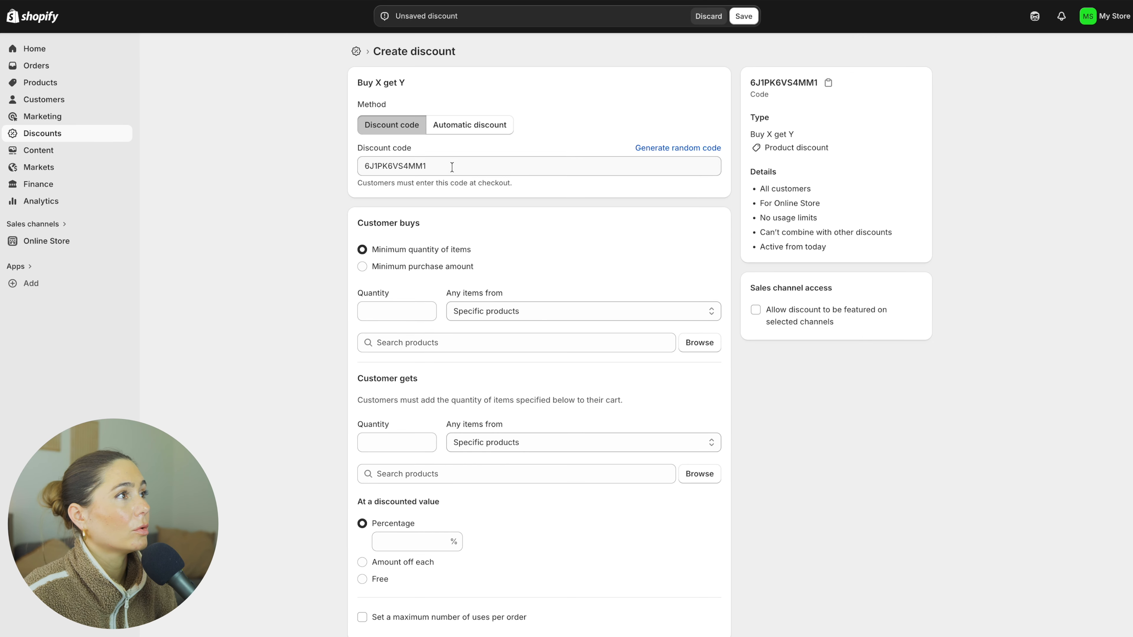
{"action": "double_click", "coordinate": [450, 164]}
{"action": "type", "text": "B1G"}
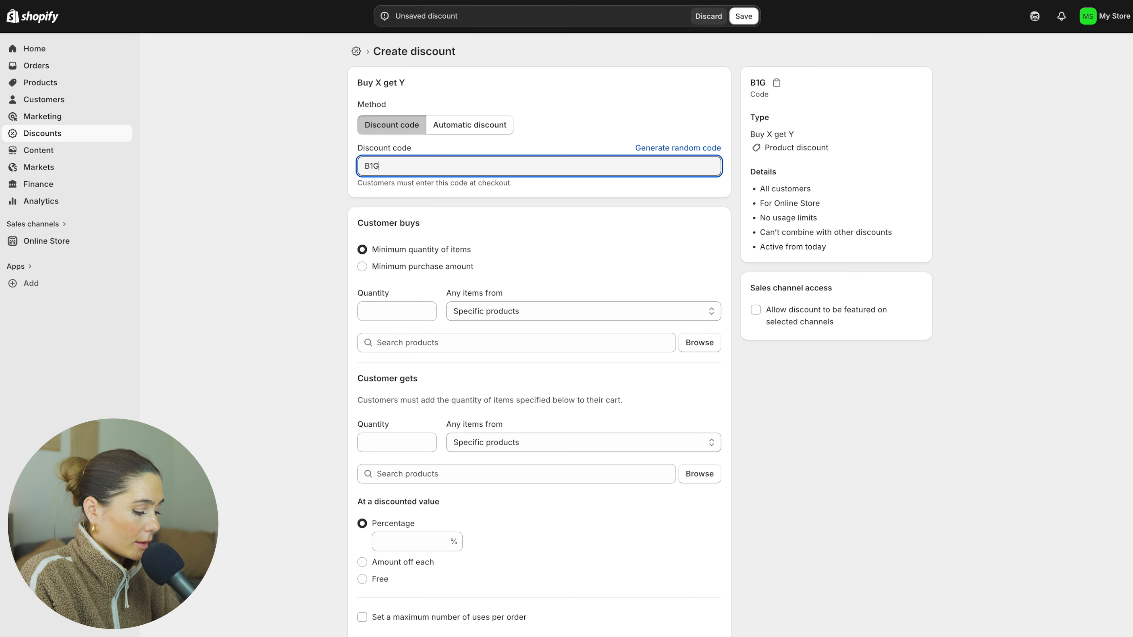
{"action": "type", "text": "1F"}
Set the Customer buys condition to a quantity of 1 from specific products and add the Water Bottle.
{"action": "left_click", "coordinate": [397, 312]}
{"action": "type", "text": "1"}
{"action": "left_click", "coordinate": [537, 311]}
{"action": "left_click", "coordinate": [536, 323]}
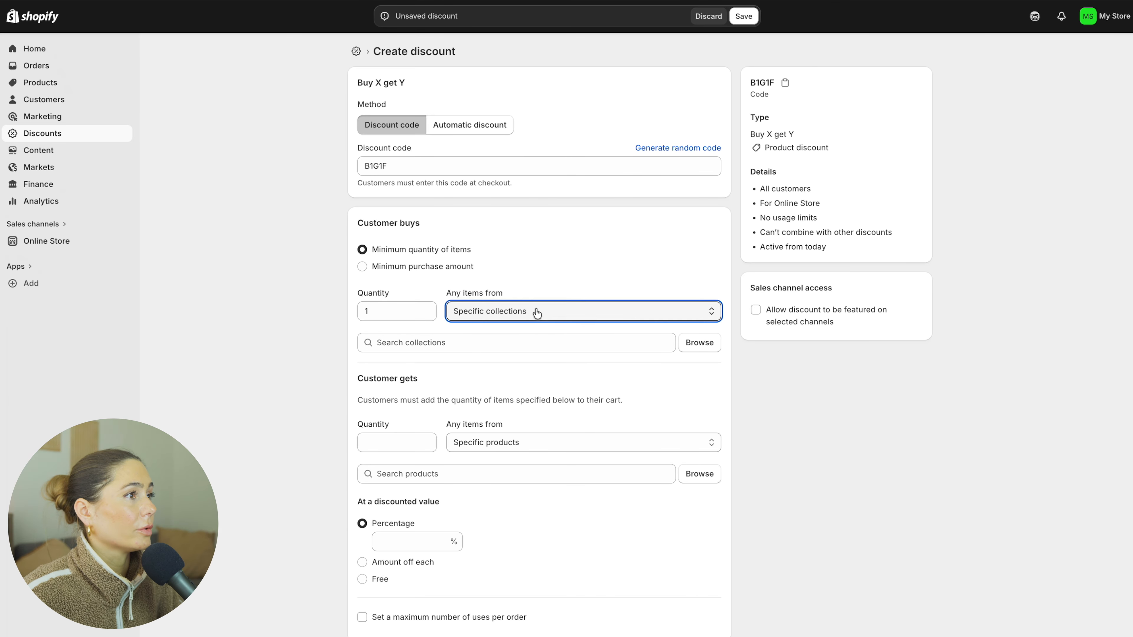
{"action": "left_click", "coordinate": [535, 310]}
{"action": "left_click", "coordinate": [520, 289]}
{"action": "key", "text": "Tab"}
{"action": "type", "text": "water"}
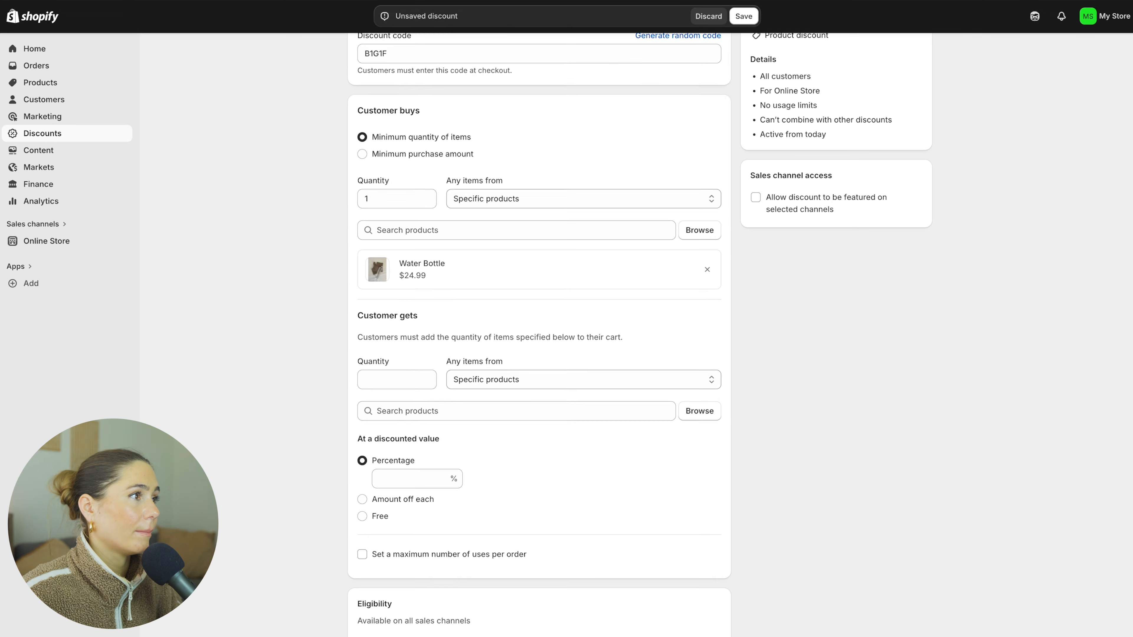
Set the discounted value of the items the customer gets to Free.
{"action": "scroll", "coordinate": [387, 268], "scroll_direction": "down", "scroll_amount": 1}
{"action": "left_click", "coordinate": [362, 478]}
{"action": "scroll", "coordinate": [374, 493], "scroll_direction": "down", "scroll_amount": 4}
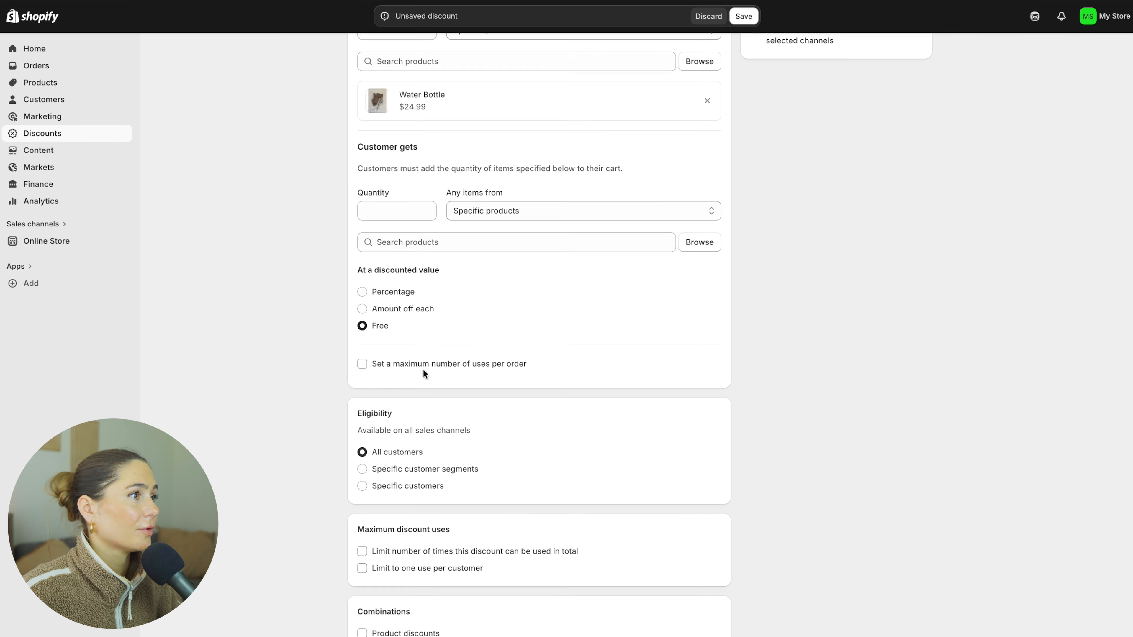
Give the discount an end date of 2026-04-10 and try to save it.
{"action": "scroll", "coordinate": [371, 621], "scroll_direction": "down", "scroll_amount": 3}
{"action": "left_click", "coordinate": [392, 577]}
{"action": "scroll", "coordinate": [392, 580], "scroll_direction": "down", "scroll_amount": 1}
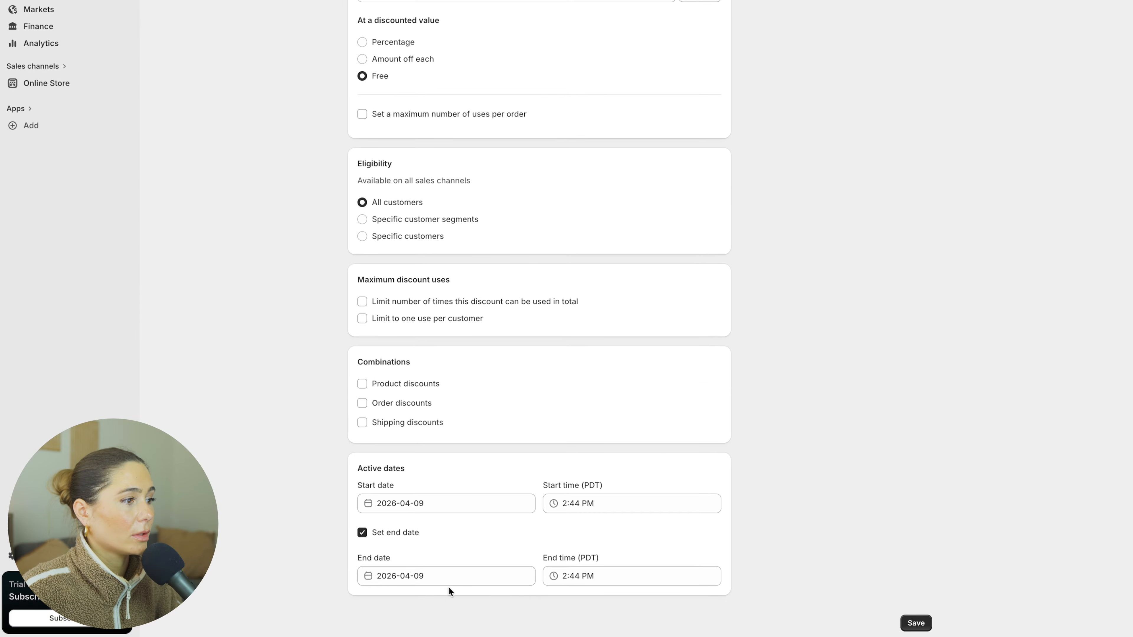
{"action": "left_click", "coordinate": [439, 576]}
{"action": "left_click", "coordinate": [516, 494]}
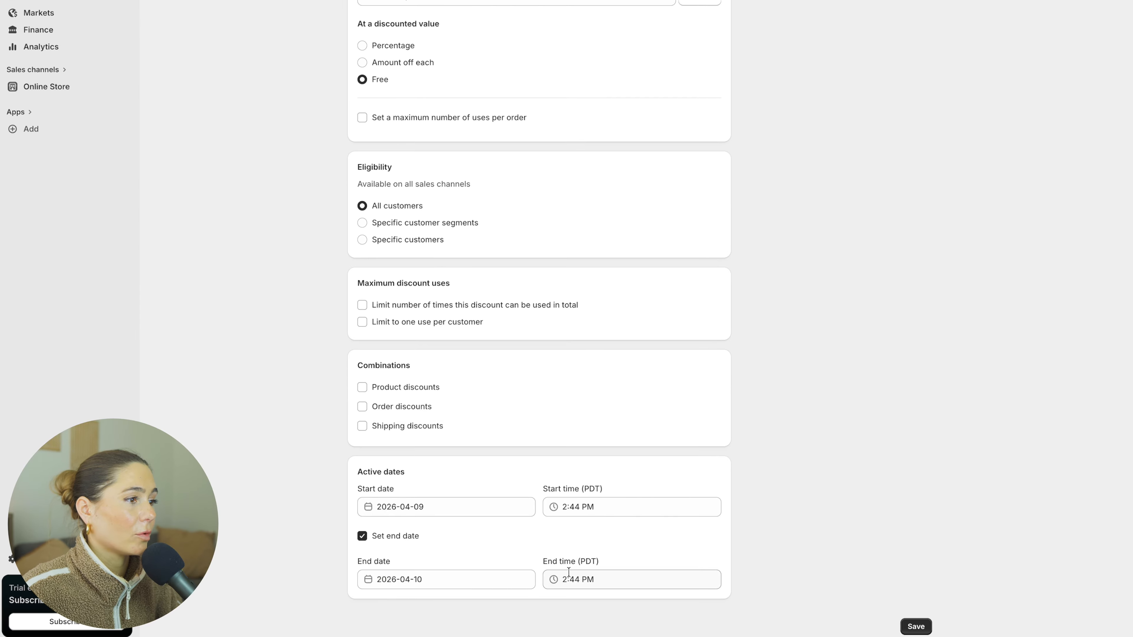
{"action": "left_click", "coordinate": [916, 627]}
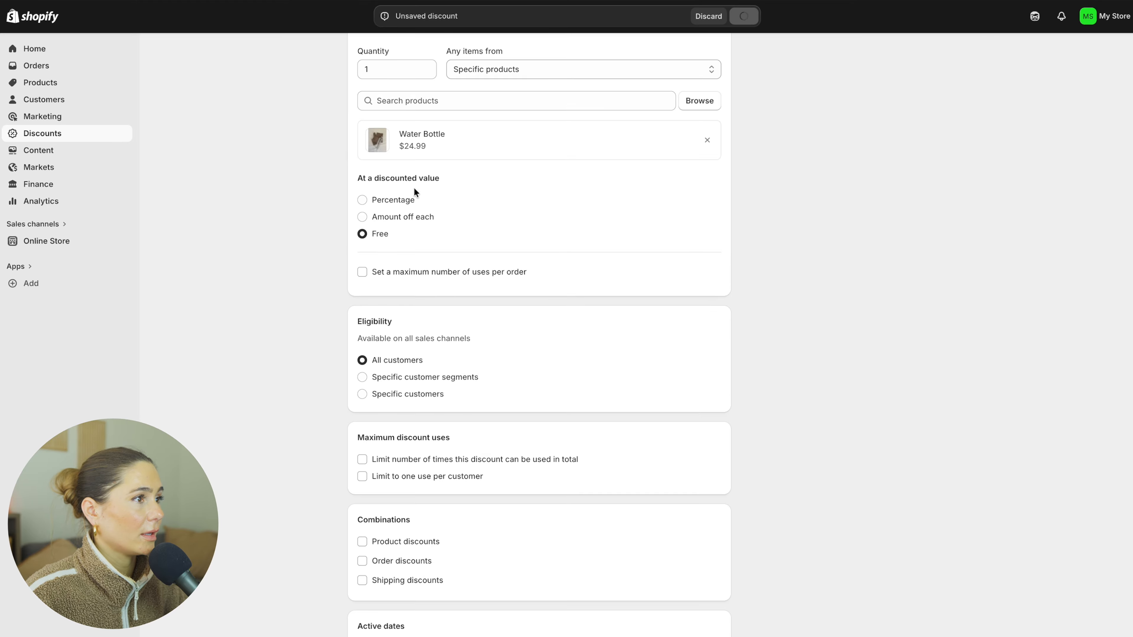
Examine the store's Shopify Payments settings from Finance, start completing the account setup and dismiss the account verification.
{"action": "left_click", "coordinate": [47, 183]}
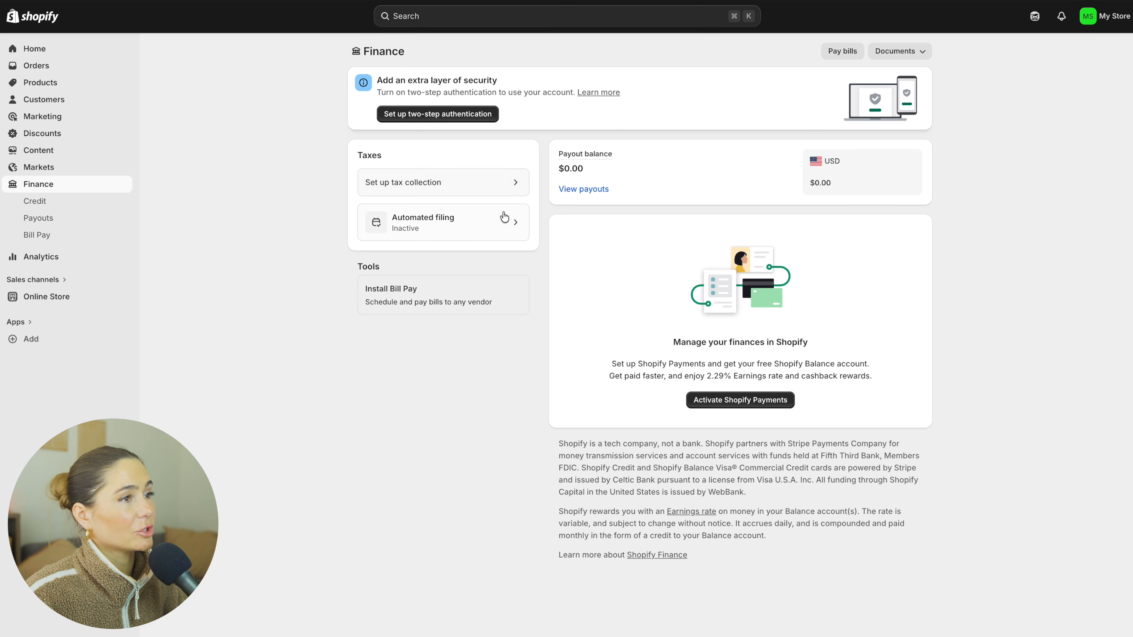
{"action": "left_click", "coordinate": [723, 405]}
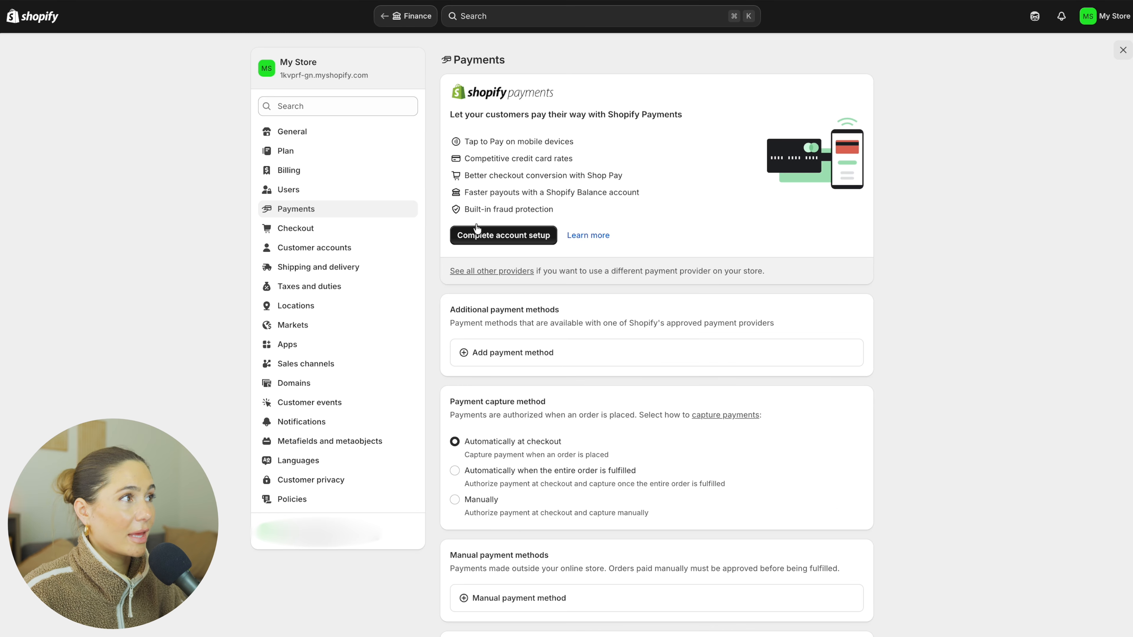
{"action": "scroll", "coordinate": [625, 250], "scroll_direction": "down", "scroll_amount": 4}
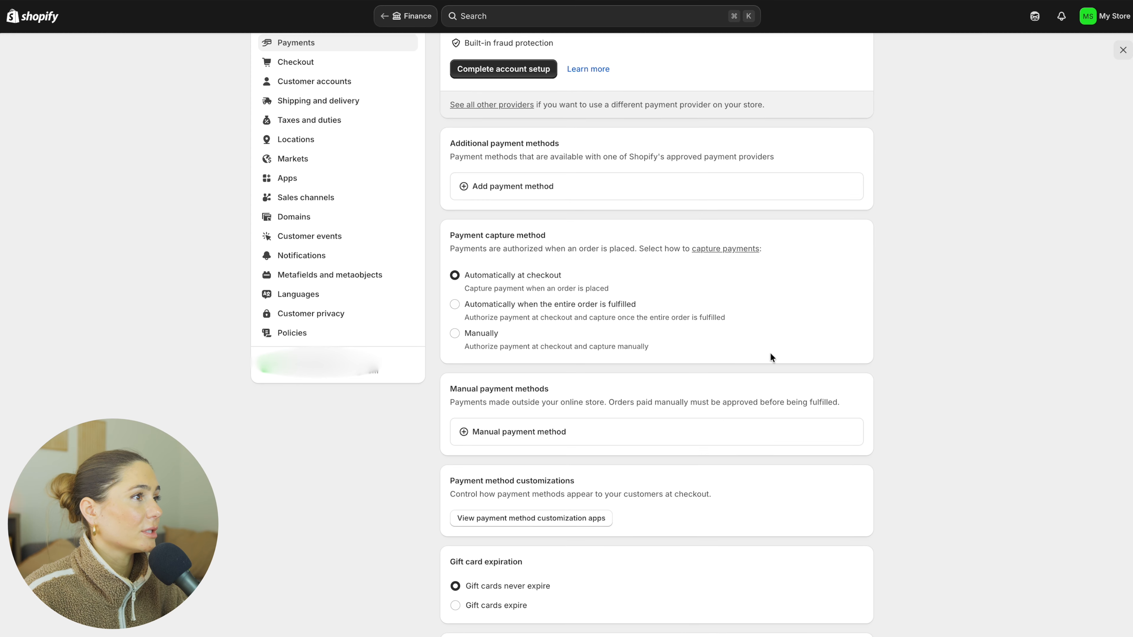
{"action": "scroll", "coordinate": [493, 435], "scroll_direction": "up", "scroll_amount": 4}
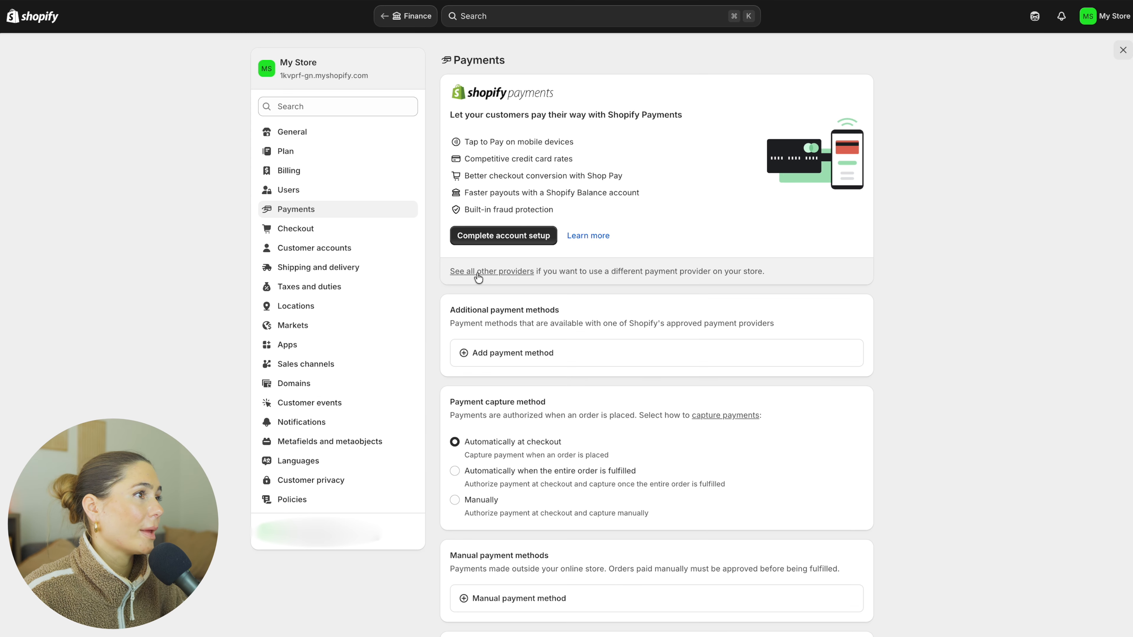
{"action": "left_click", "coordinate": [500, 242]}
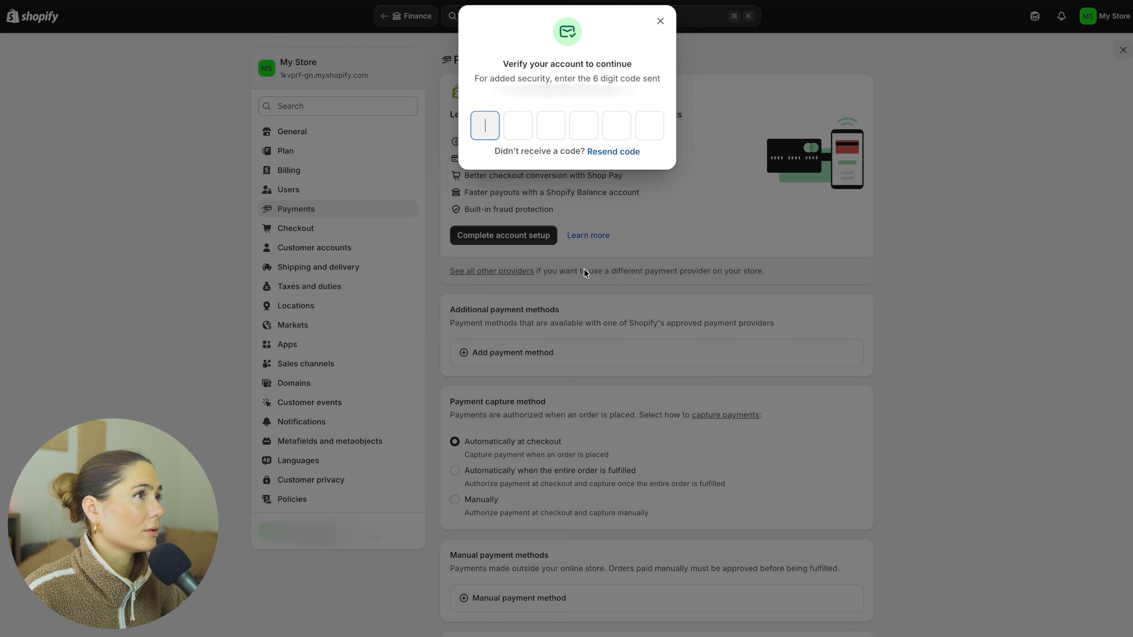
{"action": "left_click", "coordinate": [657, 23]}
Examine the store's Checkout settings, including the company name options under Customer information.
{"action": "left_click", "coordinate": [326, 236]}
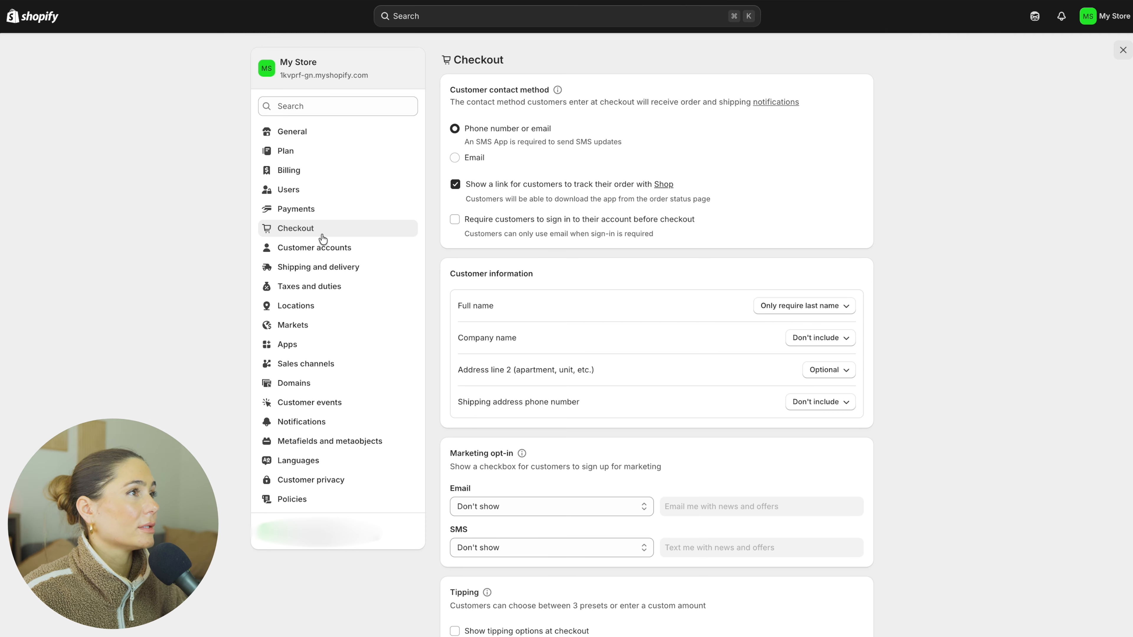
{"action": "scroll", "coordinate": [821, 603], "scroll_direction": "down", "scroll_amount": 1}
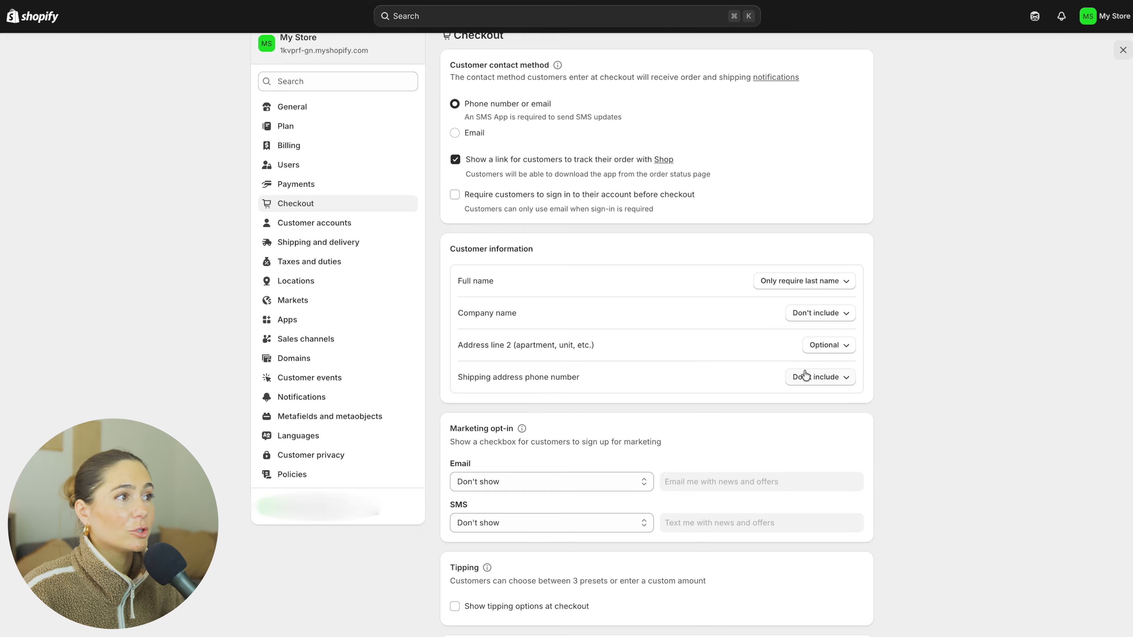
{"action": "left_click", "coordinate": [824, 311]}
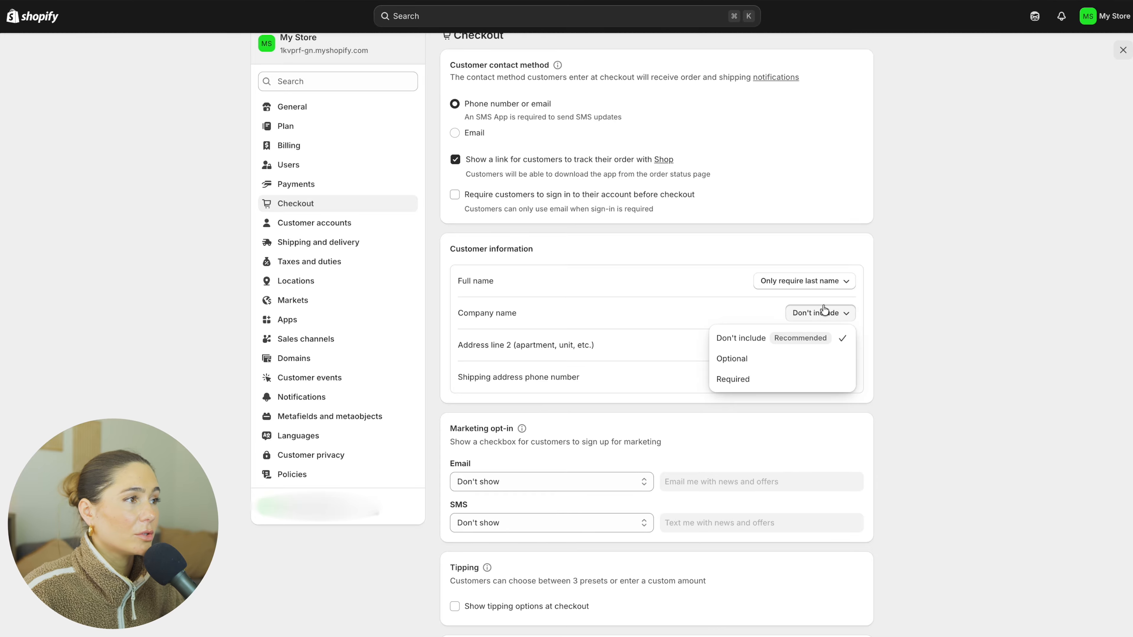
{"action": "left_click", "coordinate": [960, 499]}
{"action": "scroll", "coordinate": [960, 499], "scroll_direction": "down", "scroll_amount": 1}
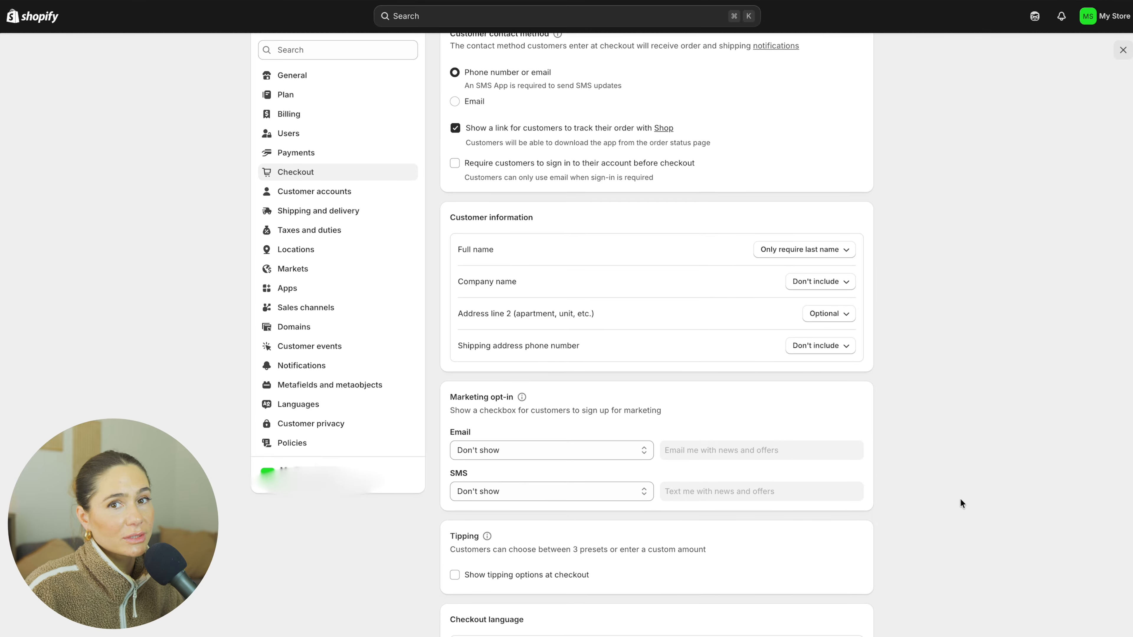